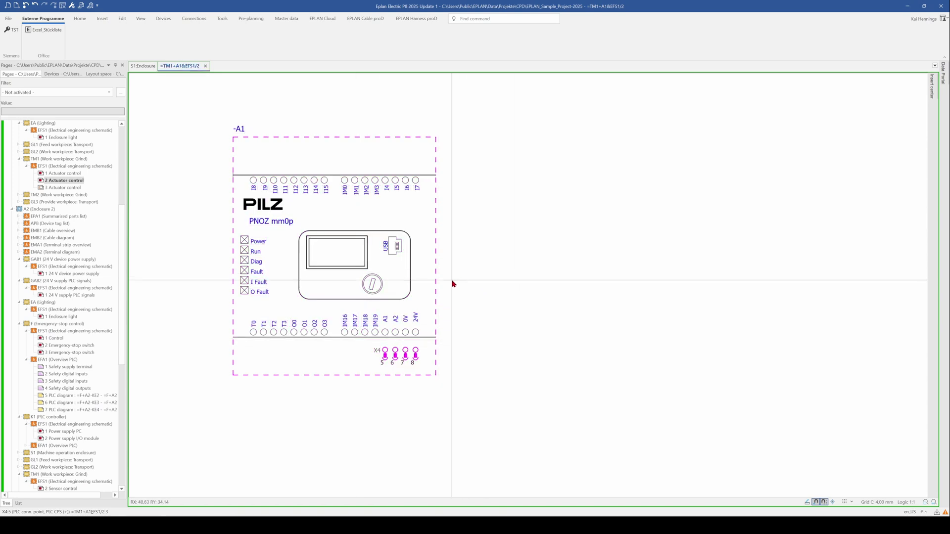
pyautogui.click(65, 183)
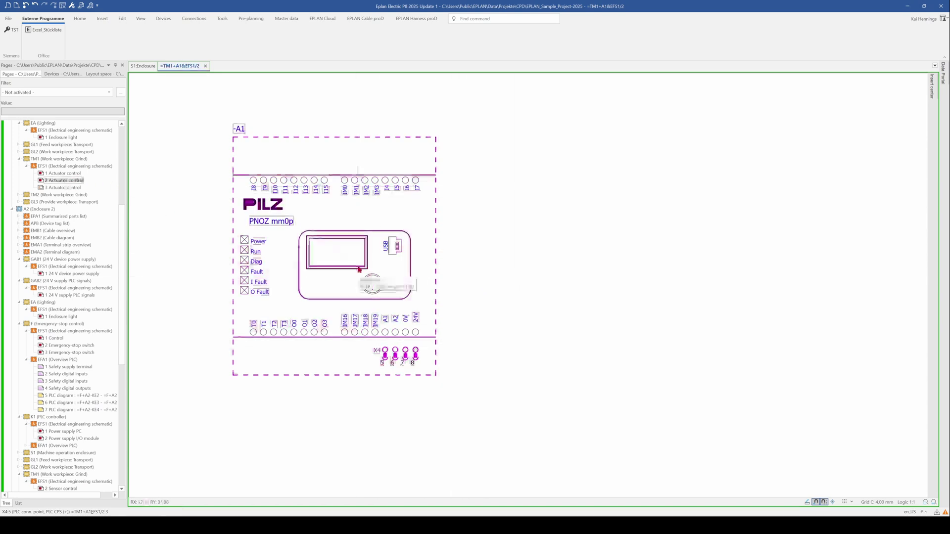
pyautogui.scroll(-1, 400, 313)
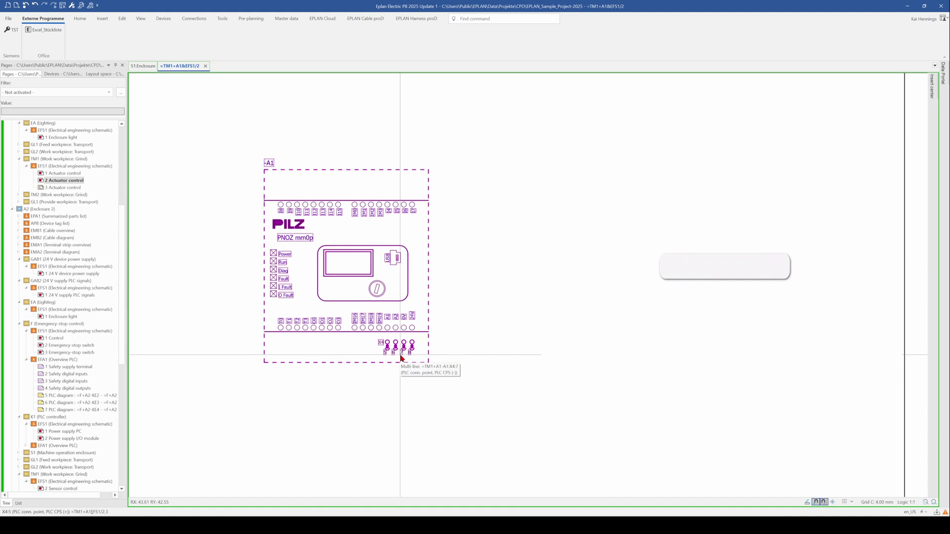
pyautogui.scroll(4, 363, 350)
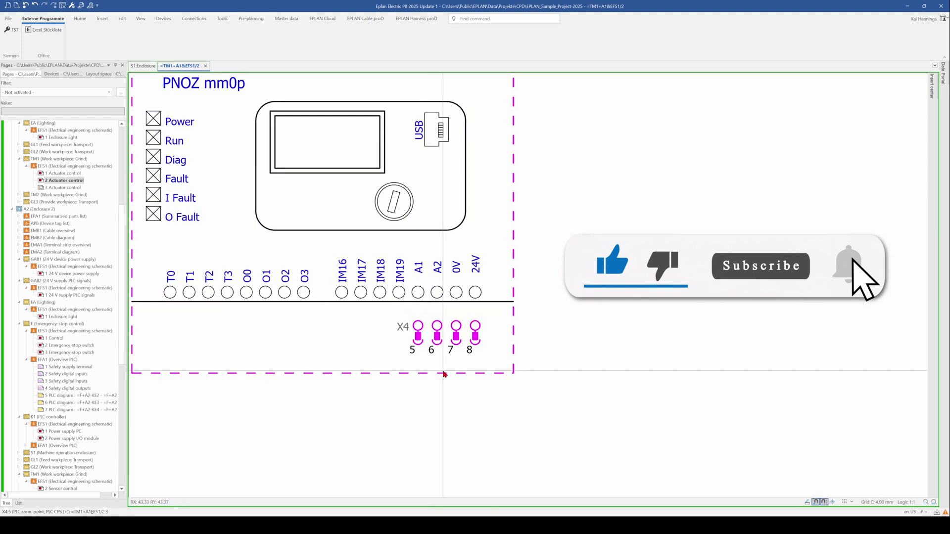
pyautogui.click(417, 340)
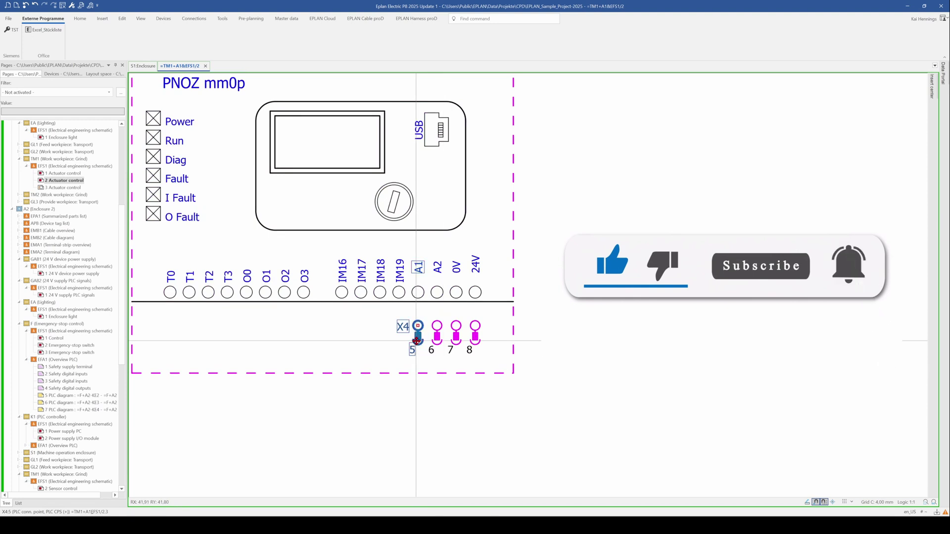
pyautogui.doubleClick(417, 341)
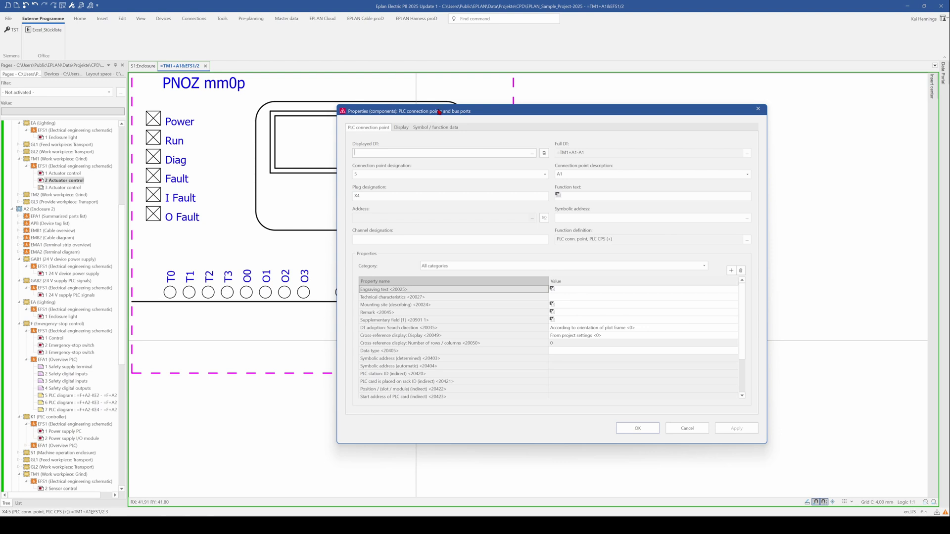
pyautogui.moveTo(439, 112); pyautogui.dragTo(607, 110)
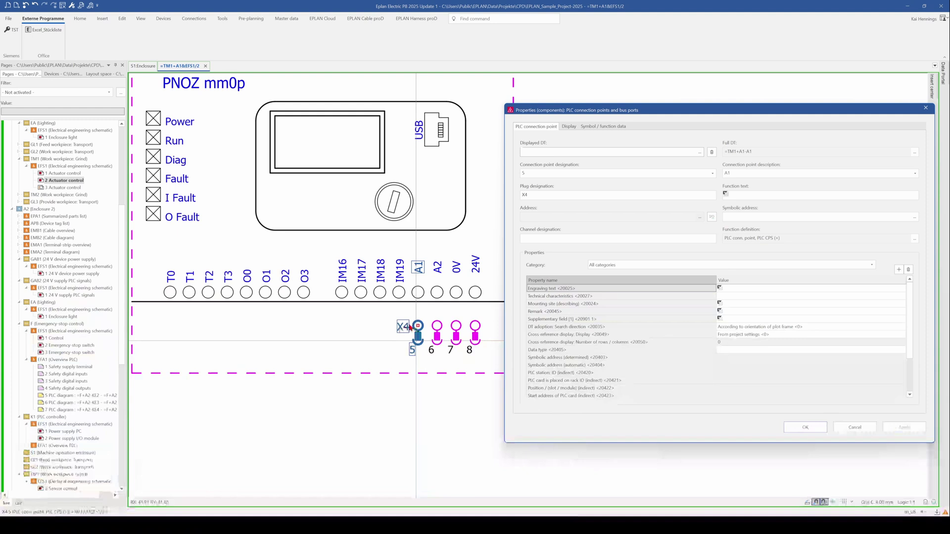
pyautogui.click(852, 426)
# Pick up the PILZ.772000 PNOZ mm0p macro from the Insert center, preview its next variant, then cancel placement.
pyautogui.scroll(-2, 600, 275)
pyautogui.scroll(-3, 600, 276)
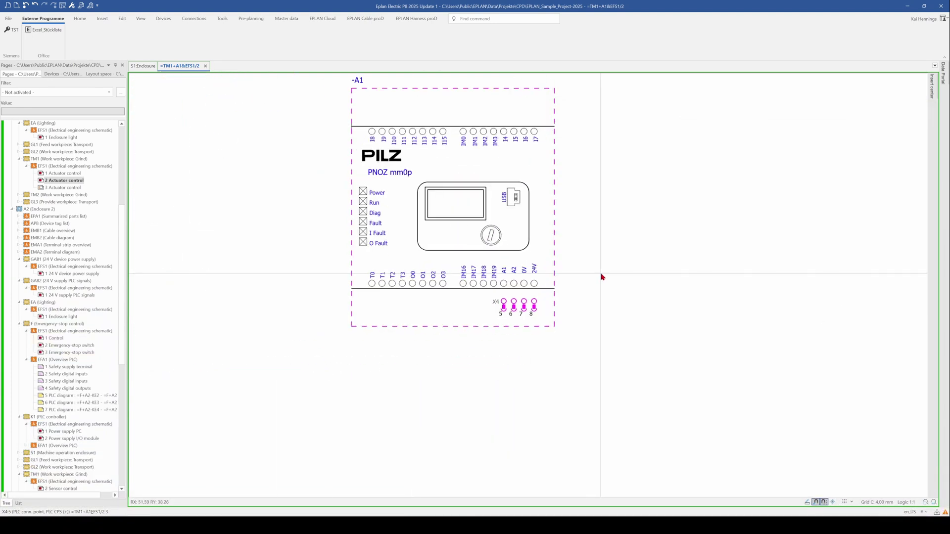
pyautogui.click(933, 88)
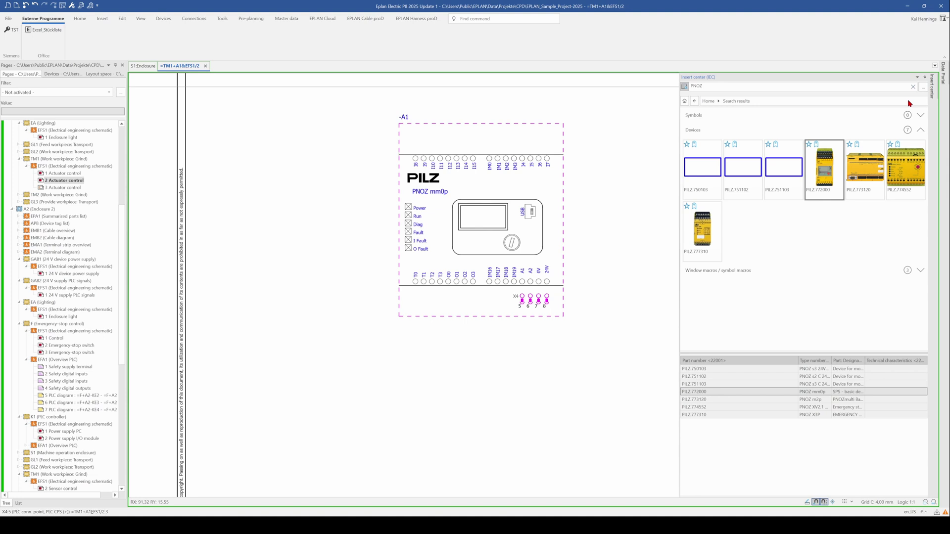
pyautogui.doubleClick(833, 174)
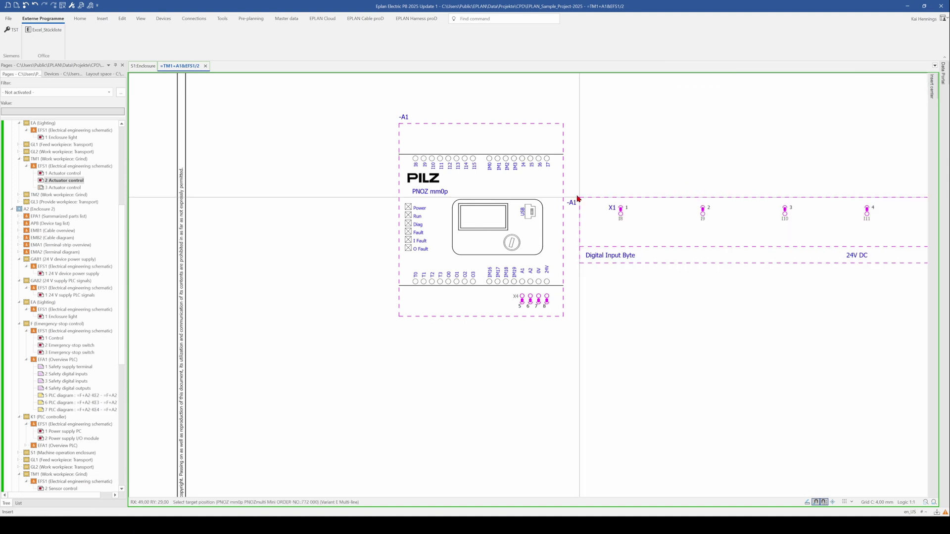
pyautogui.scroll(-2, 577, 198)
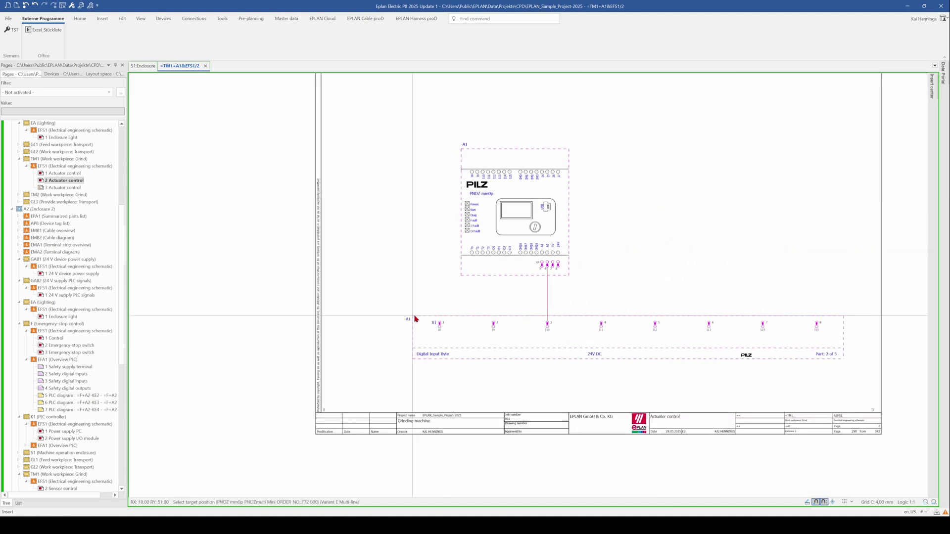
pyautogui.press('Tab')
pyautogui.press('Tab')
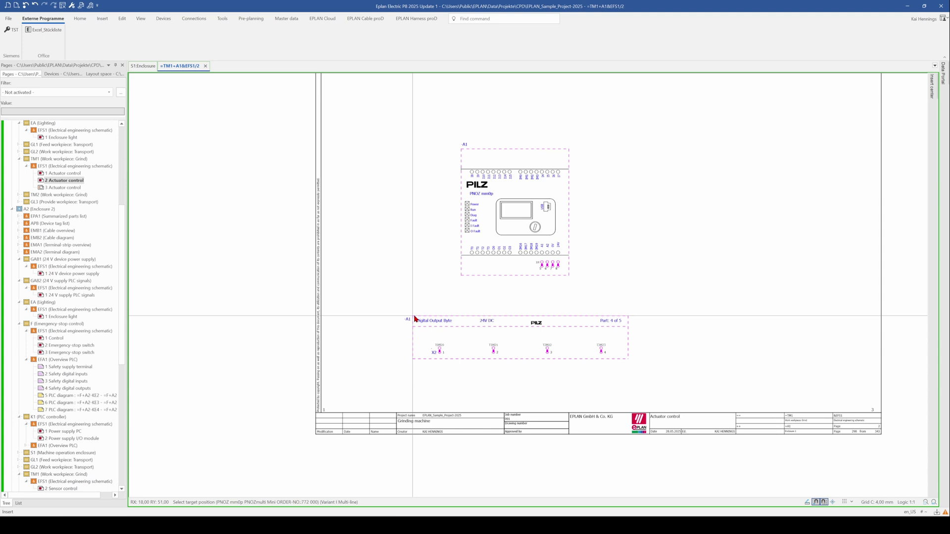
pyautogui.press('Escape')
pyautogui.scroll(2, 524, 263)
pyautogui.scroll(2, 523, 265)
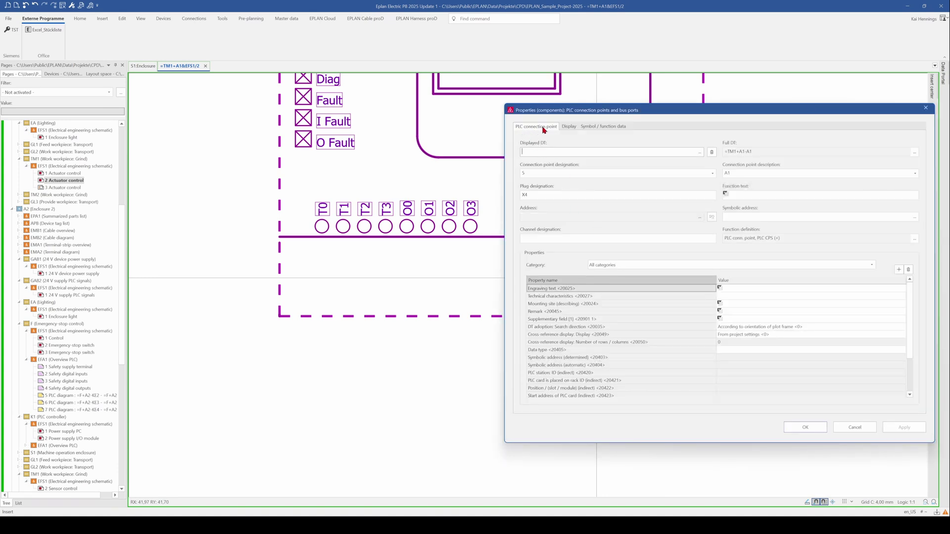
# Remove plug designation X4 from connection point 5 and make its displayed DT X4, giving =TM1+A1-A1-X4.
pyautogui.doubleClick(535, 195)
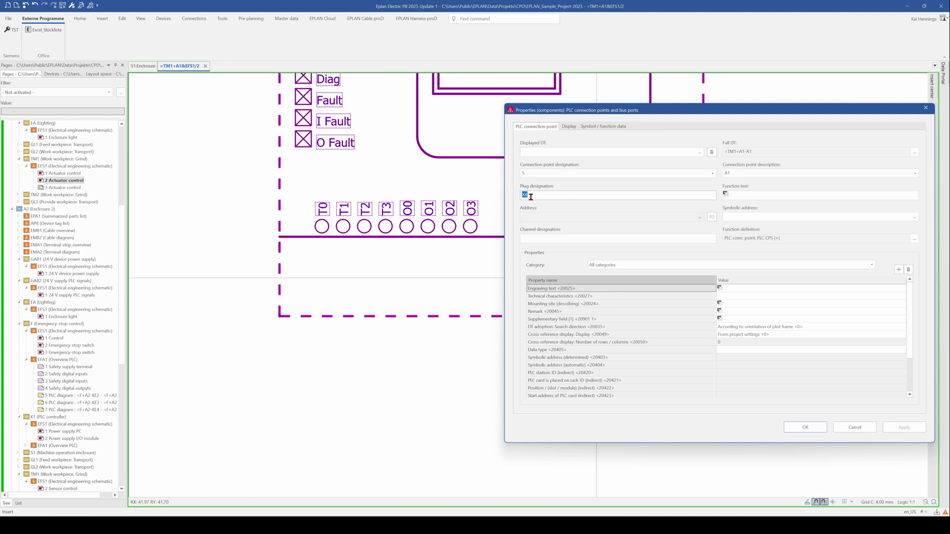
pyautogui.doubleClick(531, 174)
pyautogui.click(528, 195)
pyautogui.doubleClick(538, 196)
pyautogui.press('Delete')
pyautogui.click(549, 151)
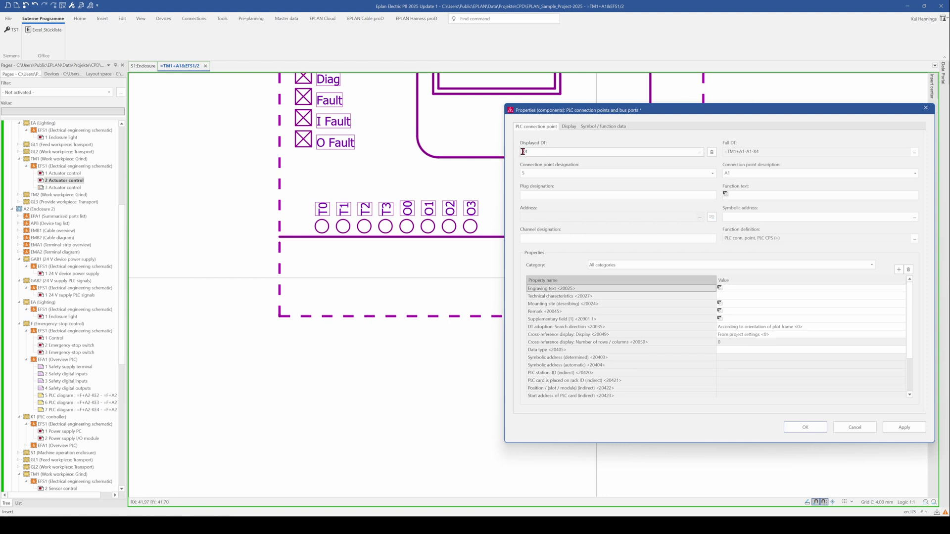
pyautogui.moveTo(761, 155); pyautogui.dragTo(747, 155)
pyautogui.click(814, 429)
pyautogui.click(814, 429)
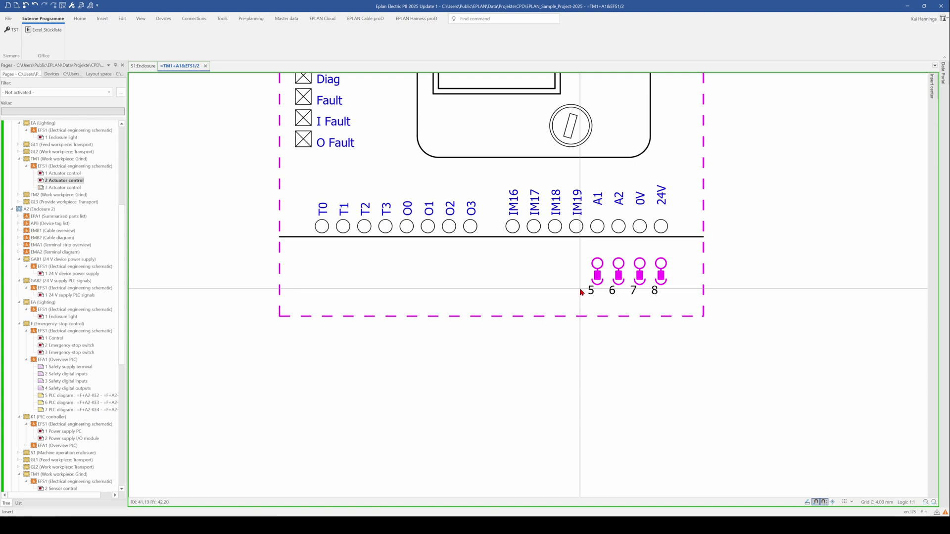
# Switch to the device navigator and locate the PNOZ device's connection point 5.
pyautogui.click(51, 74)
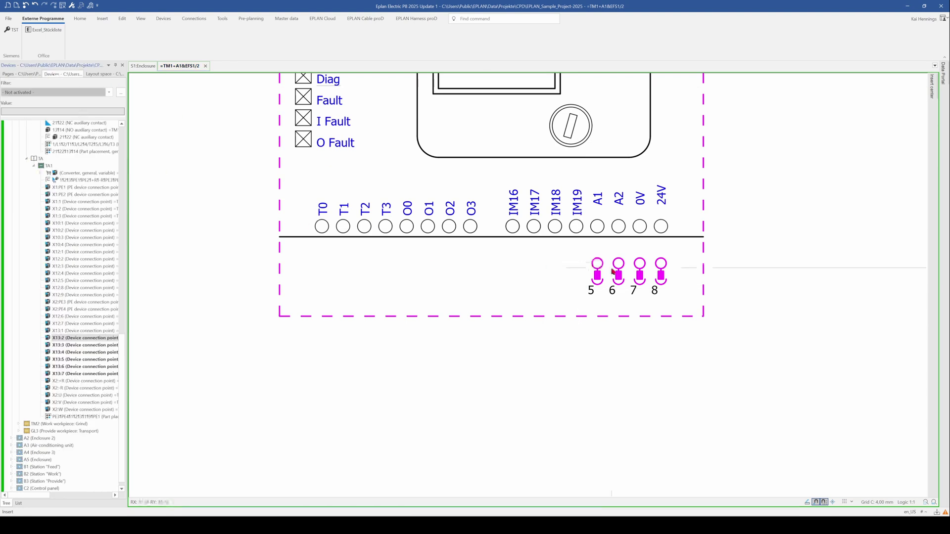
pyautogui.click(596, 281)
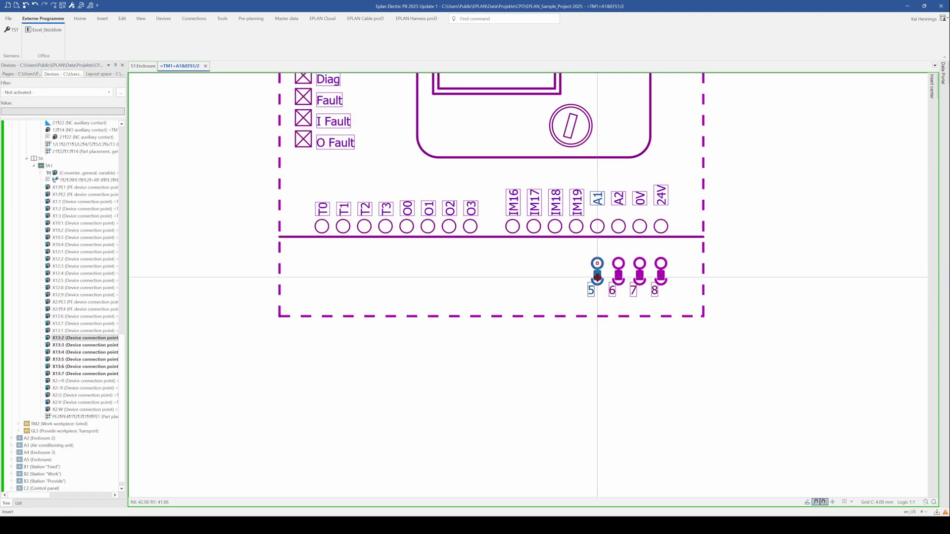
pyautogui.click(597, 277)
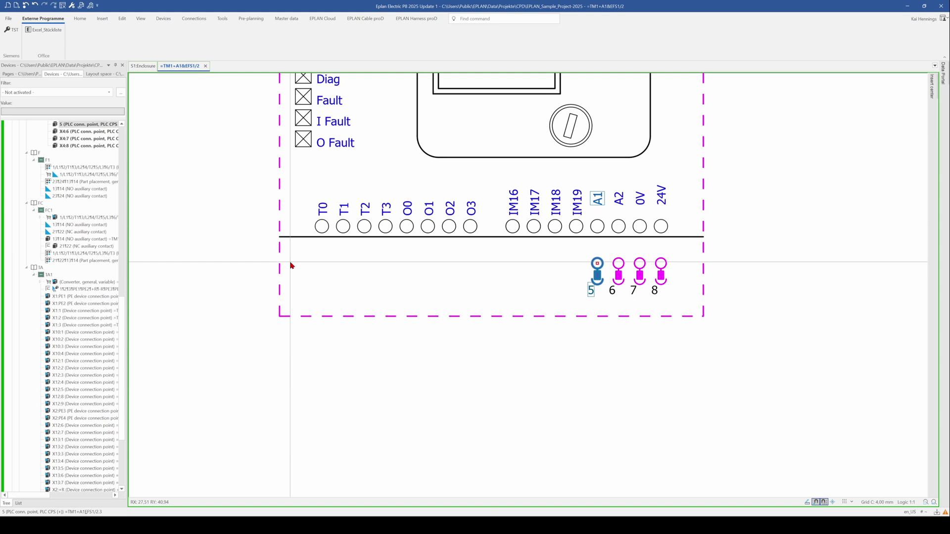
pyautogui.moveTo(121, 314); pyautogui.dragTo(126, 280)
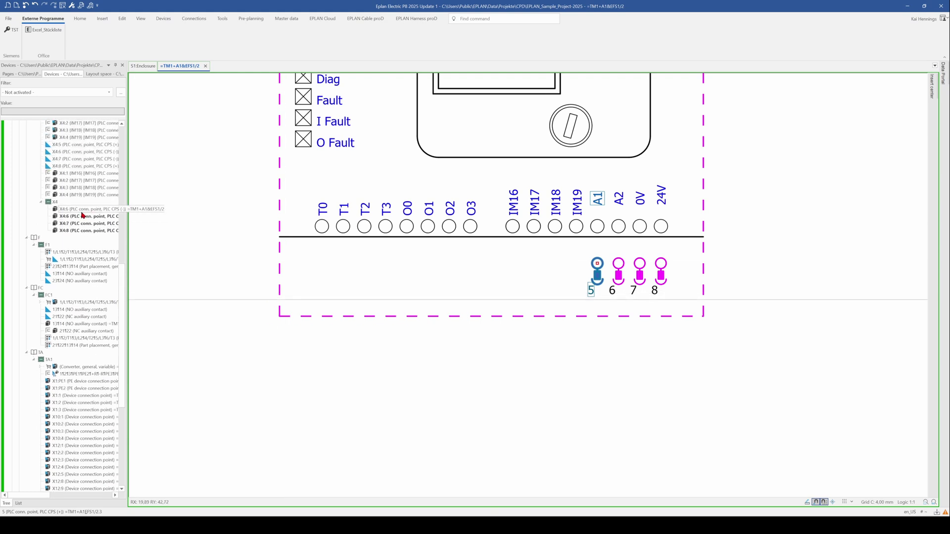
# Browse the A1 PLC box and its X4 plug holding connection points 5 to 8.
pyautogui.click(55, 200)
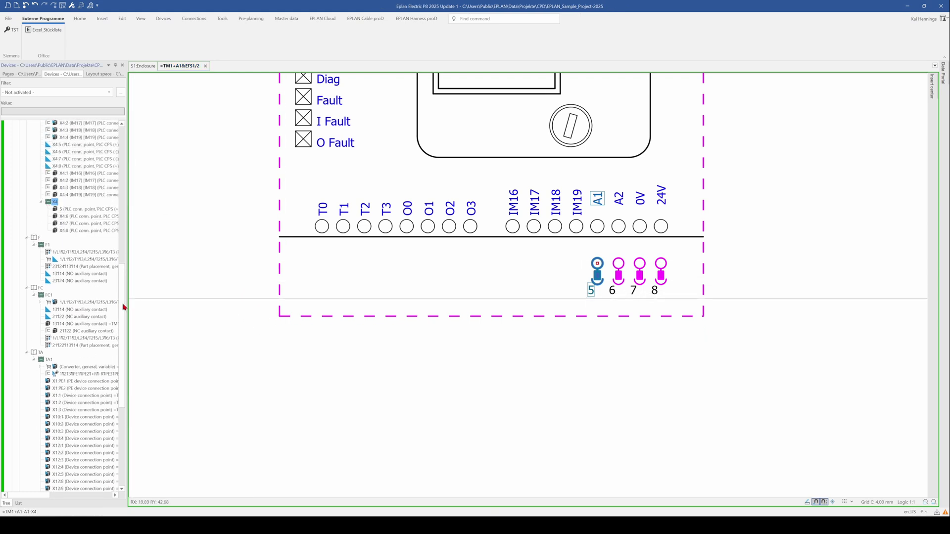
pyautogui.moveTo(122, 307); pyautogui.dragTo(122, 218)
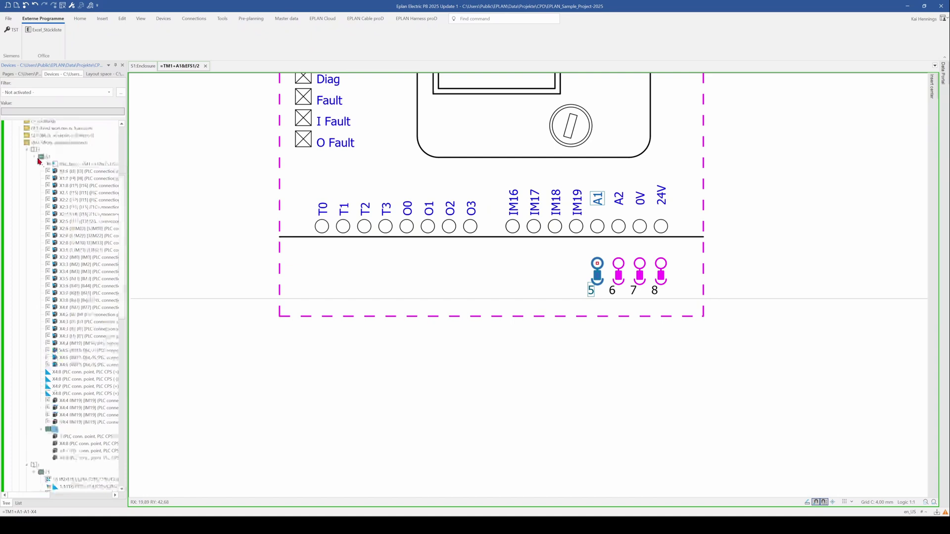
pyautogui.click(42, 157)
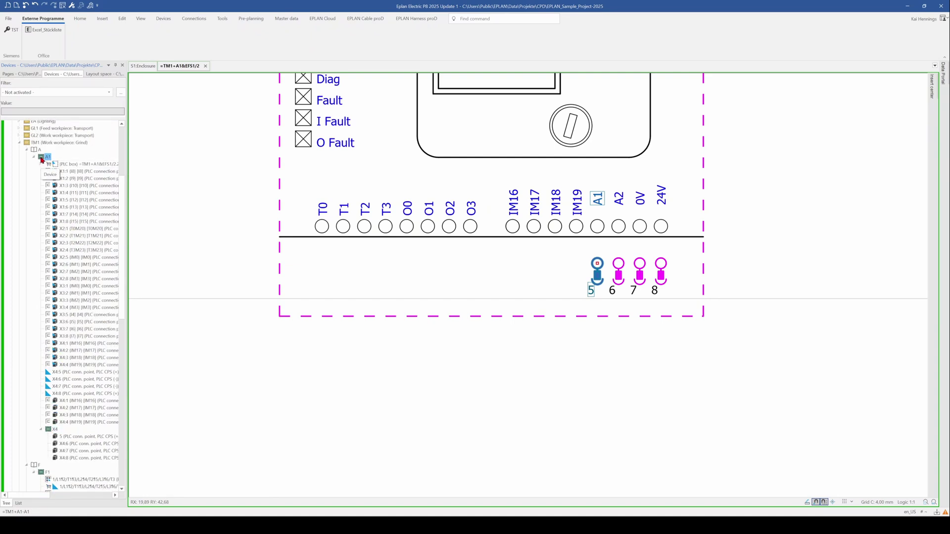
pyautogui.scroll(-3, 367, 303)
pyautogui.scroll(3, 367, 354)
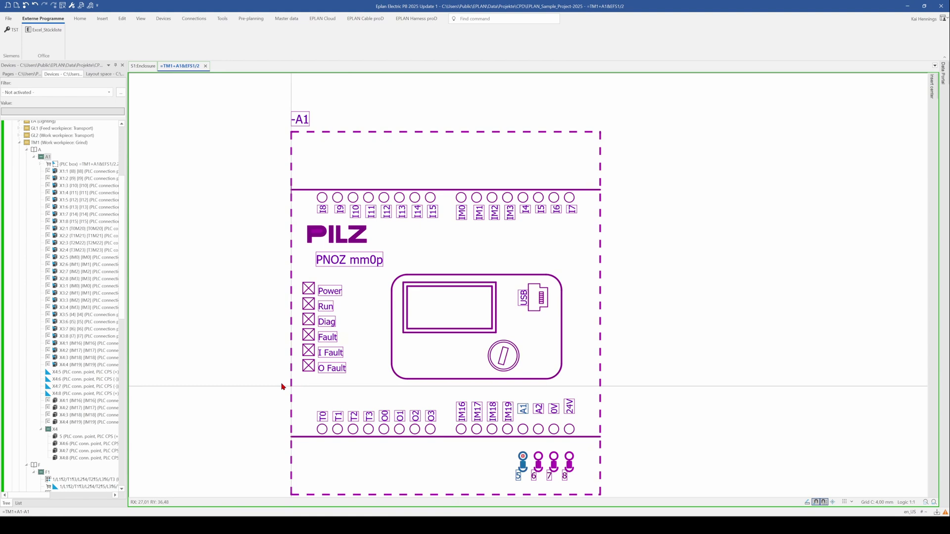
pyautogui.click(51, 431)
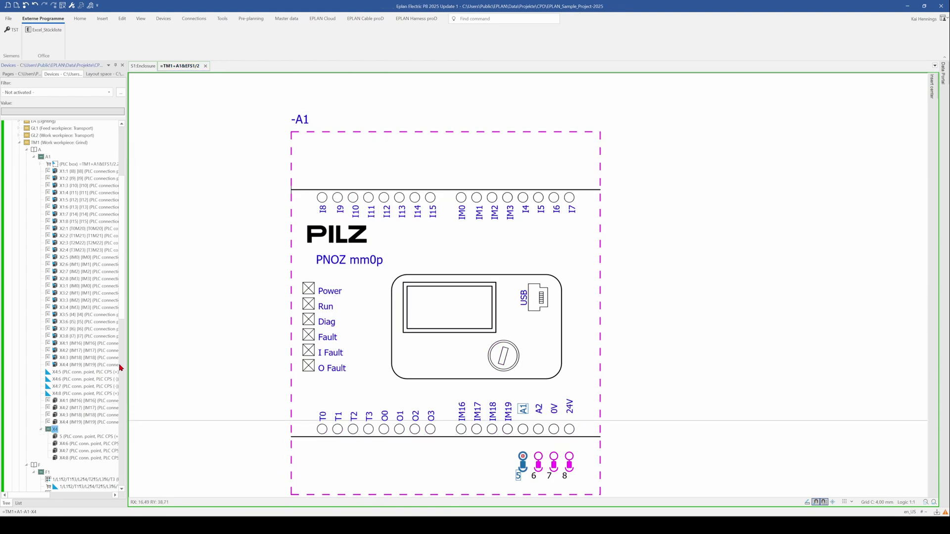
pyautogui.moveTo(122, 303); pyautogui.dragTo(208, 375)
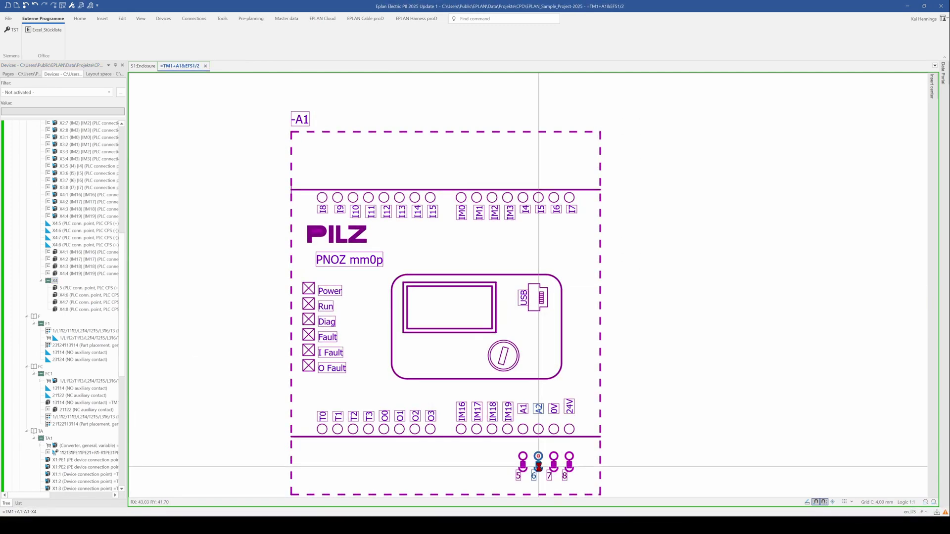
pyautogui.doubleClick(538, 466)
pyautogui.moveTo(530, 196); pyautogui.dragTo(515, 201)
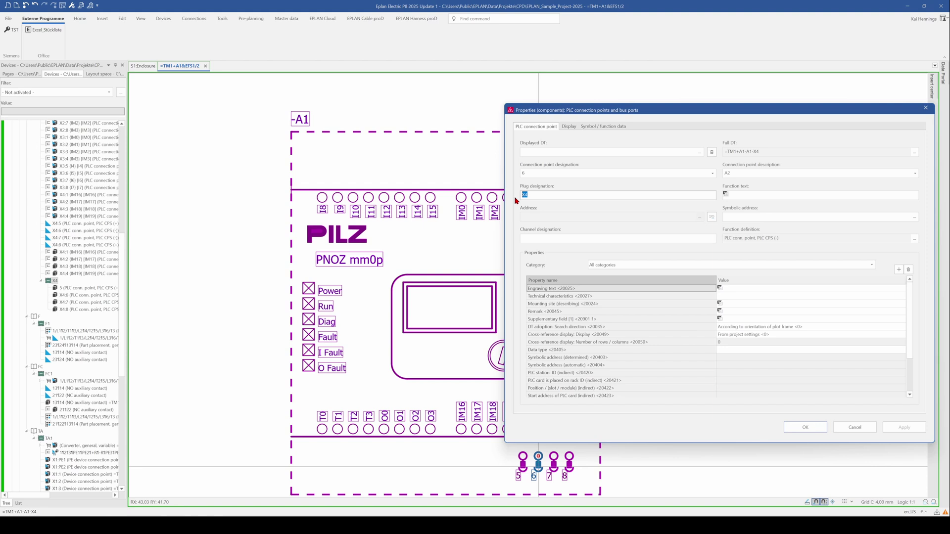
pyautogui.doubleClick(752, 152)
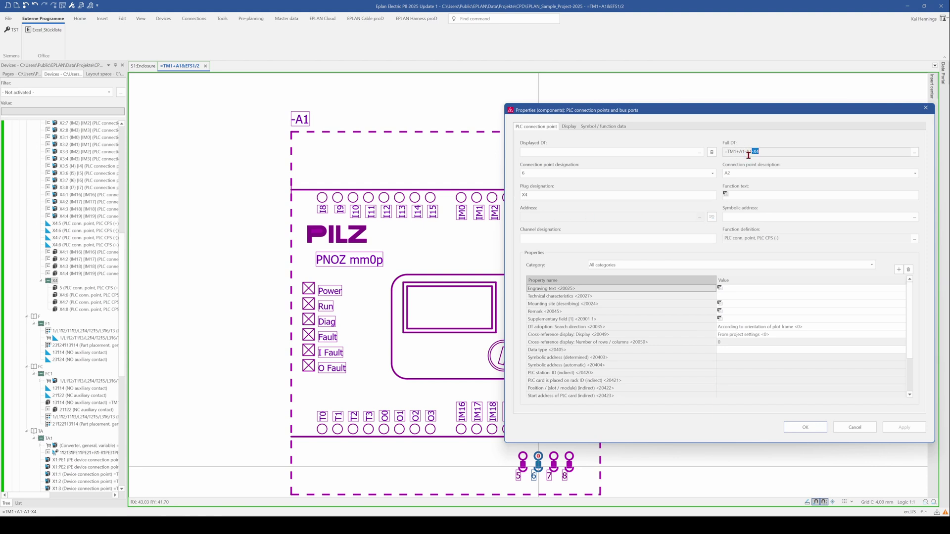
pyautogui.moveTo(530, 195); pyautogui.dragTo(502, 211)
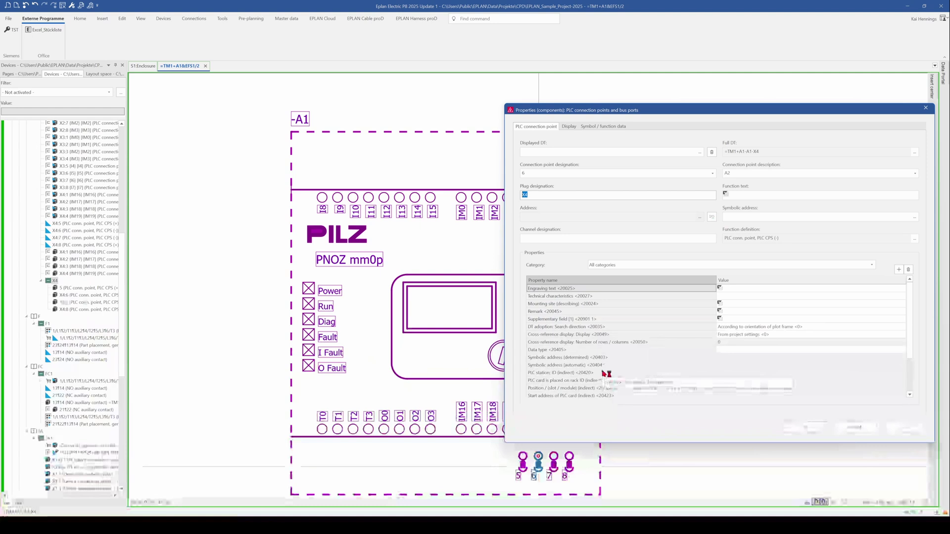
pyautogui.click(848, 428)
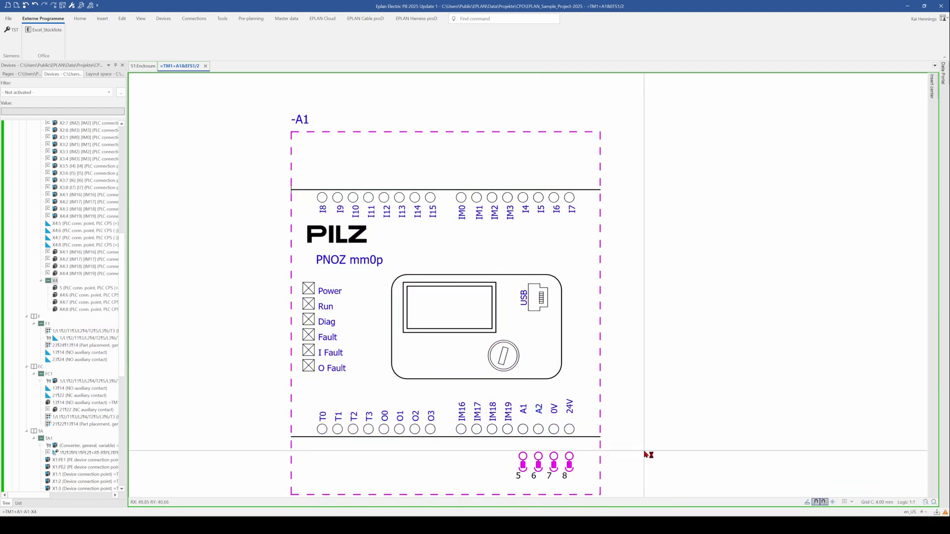
# Delete the X4 displayed DT from connection point 5, restoring plug designation X4 and DT =TM1+A1-A1.
pyautogui.scroll(-2, 648, 454)
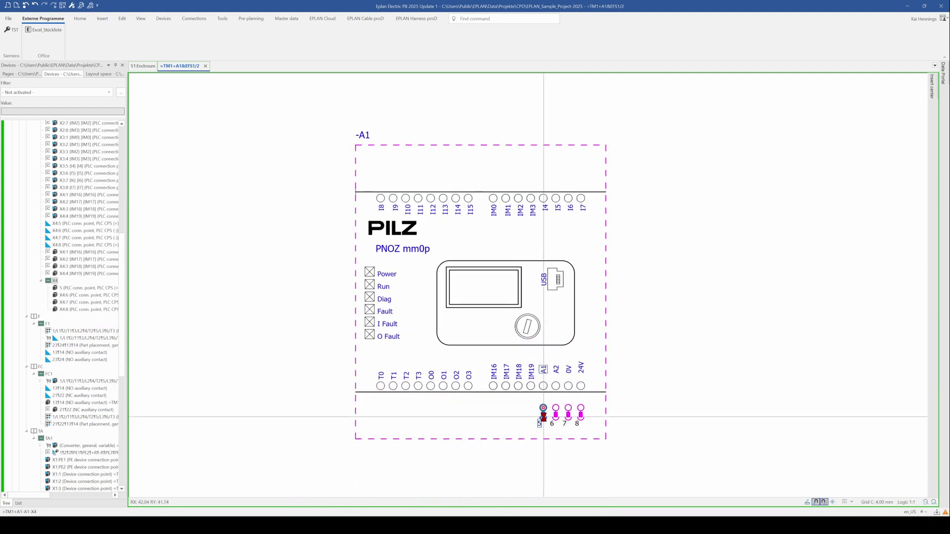
pyautogui.doubleClick(544, 414)
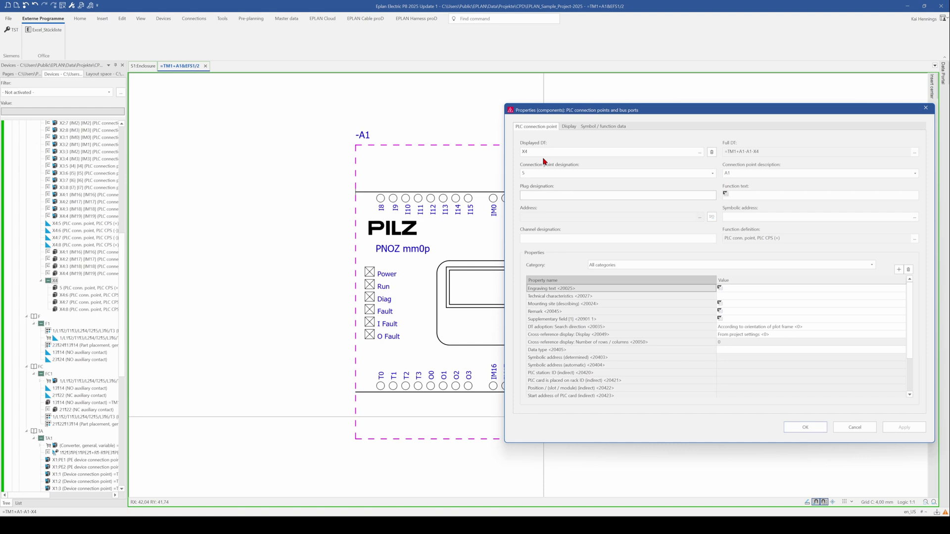
pyautogui.moveTo(535, 152); pyautogui.dragTo(510, 149)
pyautogui.press('Delete')
pyautogui.click(794, 426)
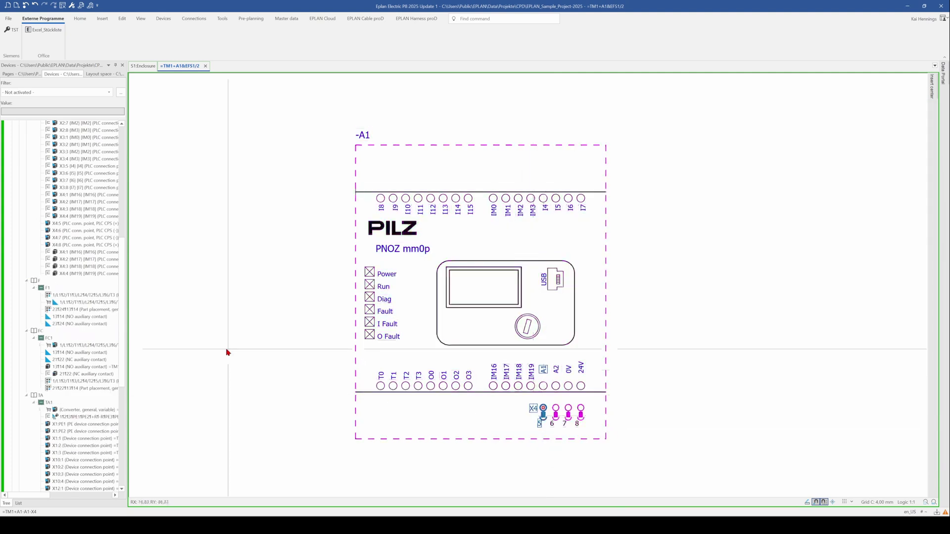
# Select A1 in the device navigator and move to previous page =TM1+A1&EFS1/1 showing drive -TA1.
pyautogui.scroll(7, 123, 223)
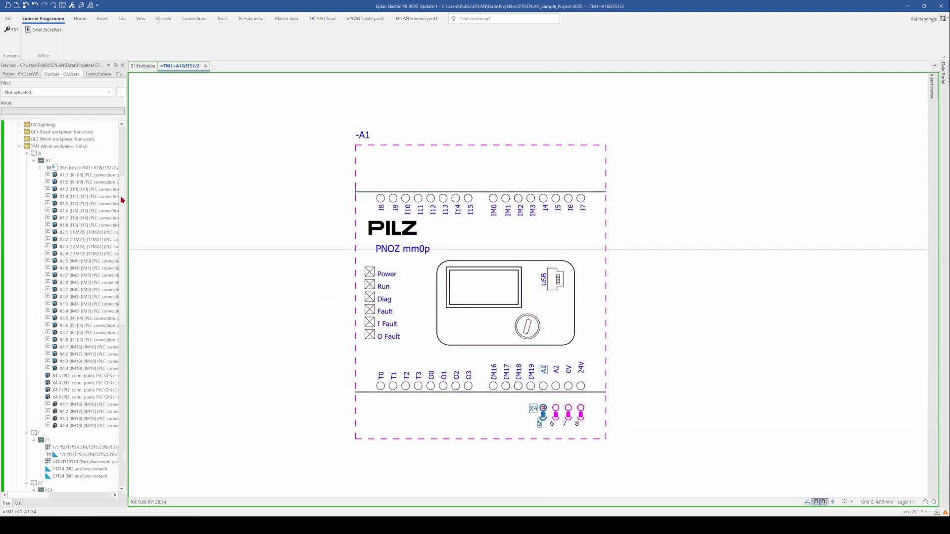
pyautogui.click(48, 167)
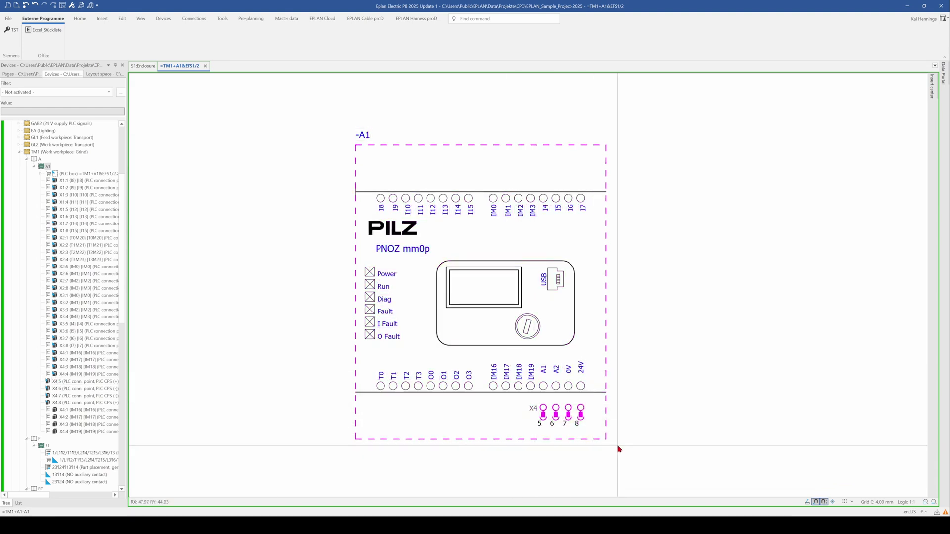
pyautogui.scroll(-1, 620, 449)
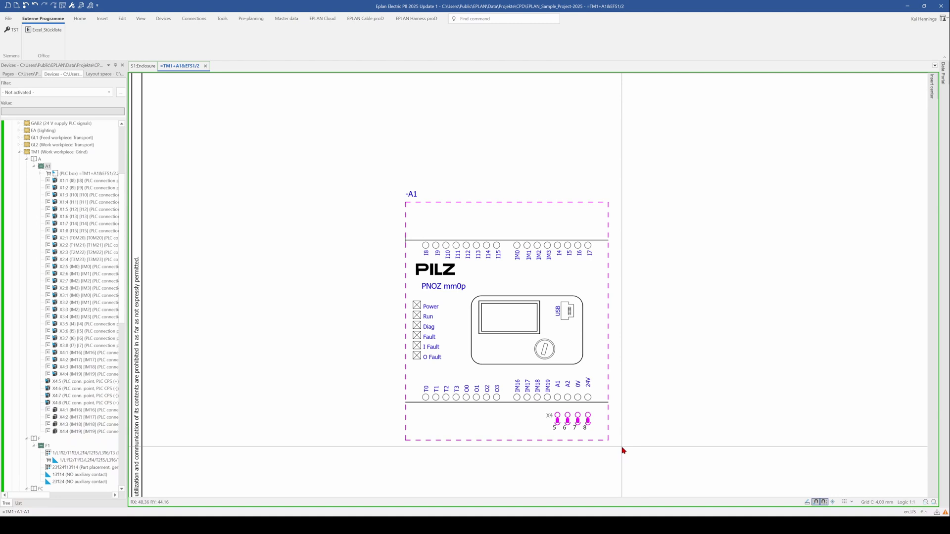
pyautogui.press('pageup')
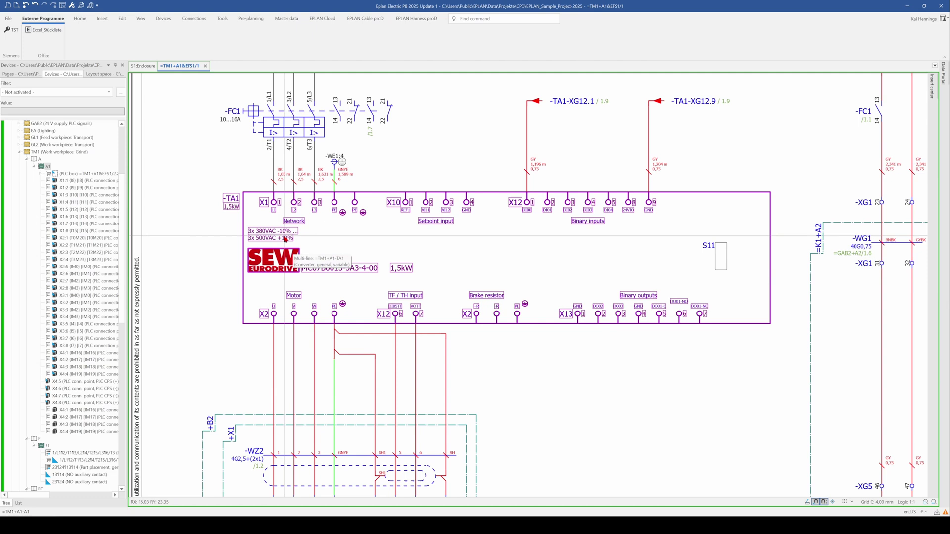
# Zoom in on the -TA1 drive's X13 terminals, select X13:1, and scroll the device list to its entries.
pyautogui.scroll(1, 259, 210)
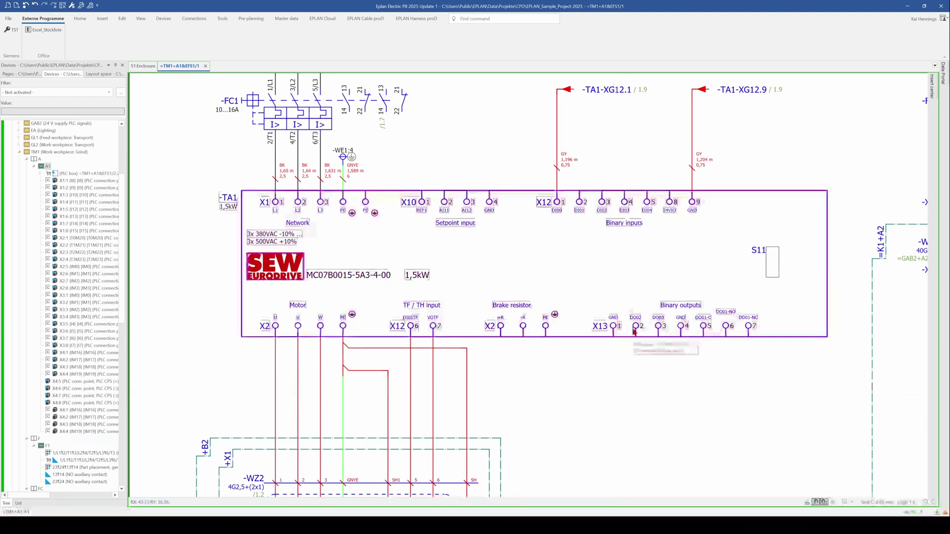
pyautogui.scroll(3, 618, 334)
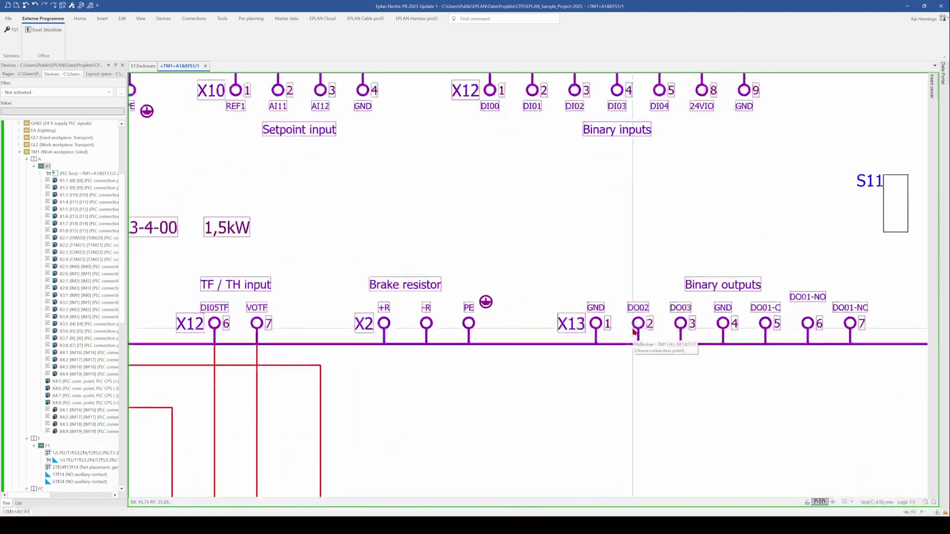
pyautogui.click(597, 324)
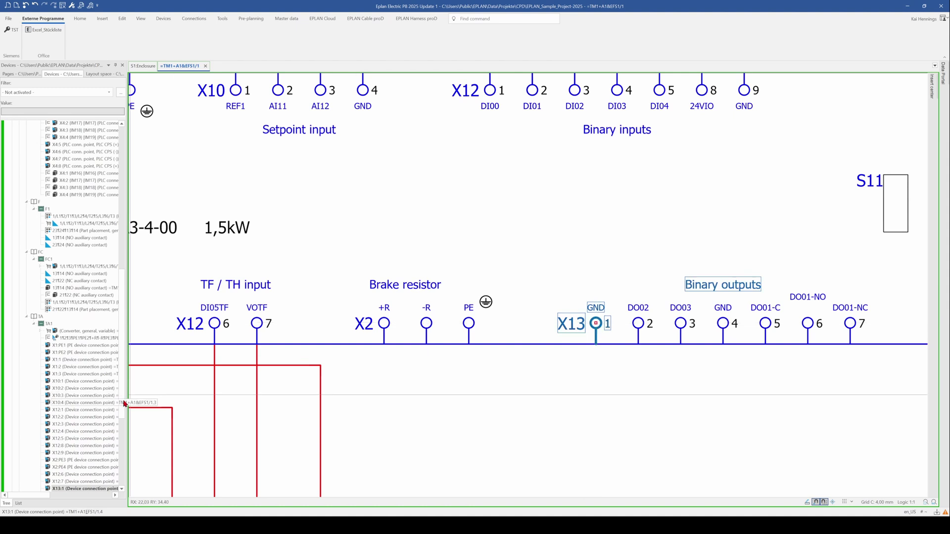
pyautogui.moveTo(124, 403); pyautogui.dragTo(125, 463)
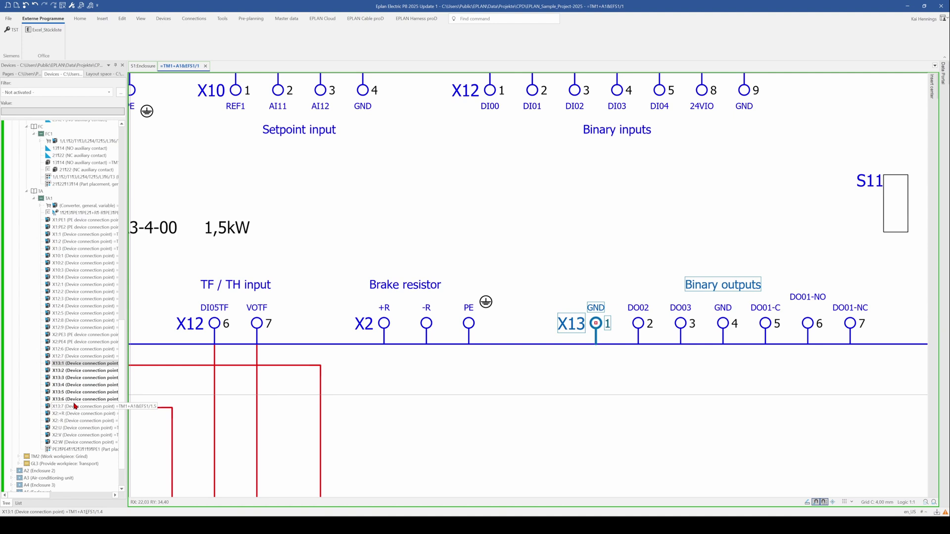
# Clear connection point X13:1's plug designation and enter X13 as its displayed DT.
pyautogui.doubleClick(595, 324)
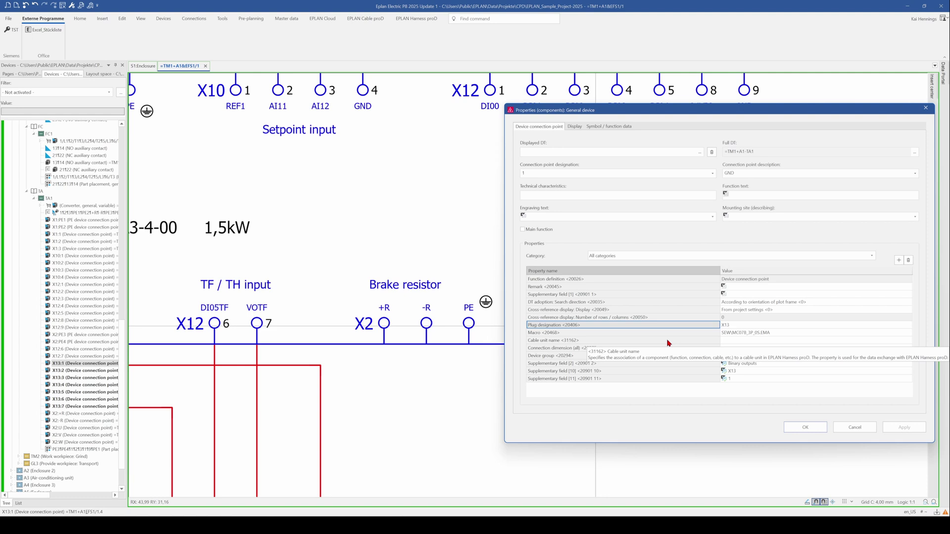
pyautogui.click(725, 326)
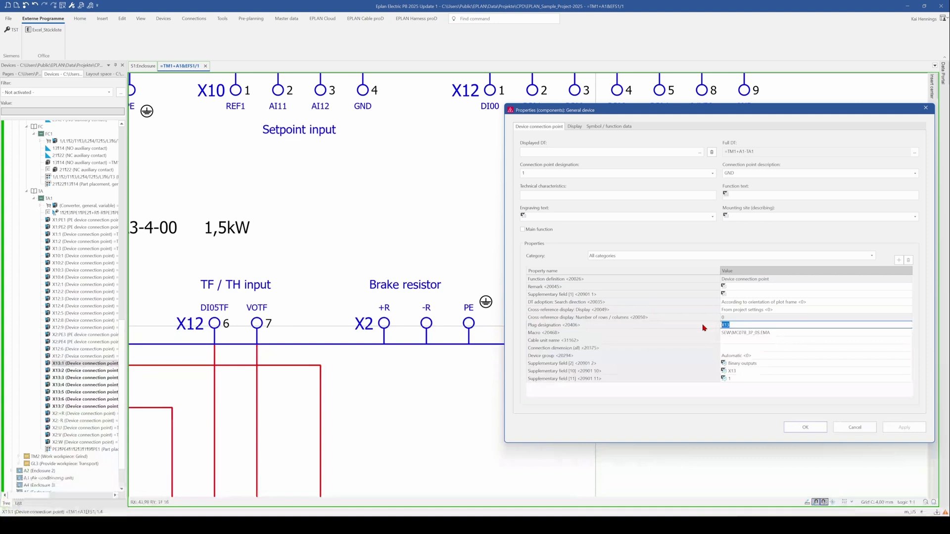
pyautogui.press('Return')
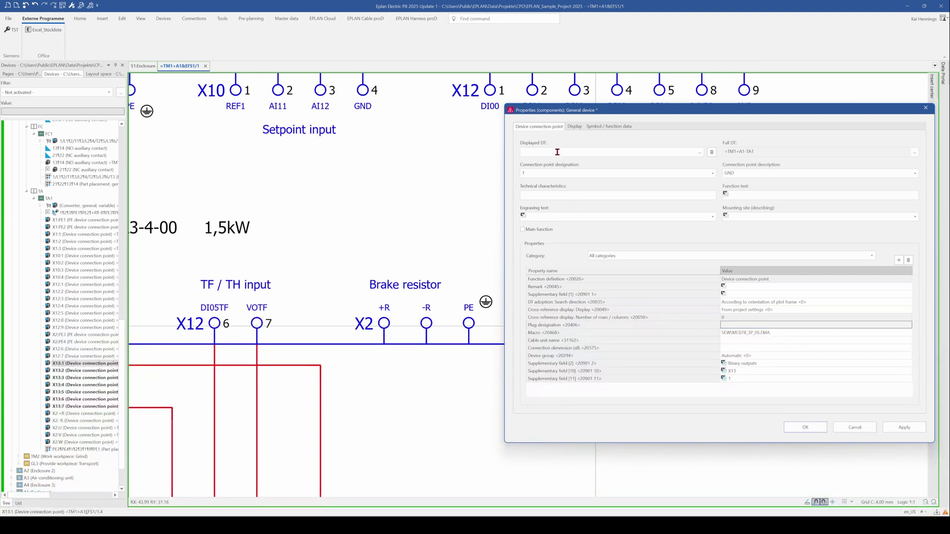
pyautogui.click(557, 152)
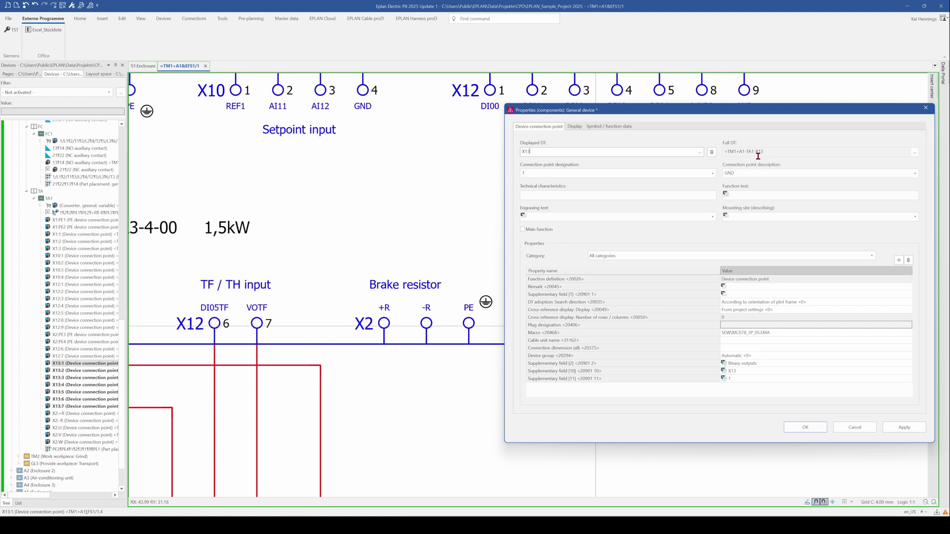
pyautogui.write('X13')
pyautogui.click(806, 428)
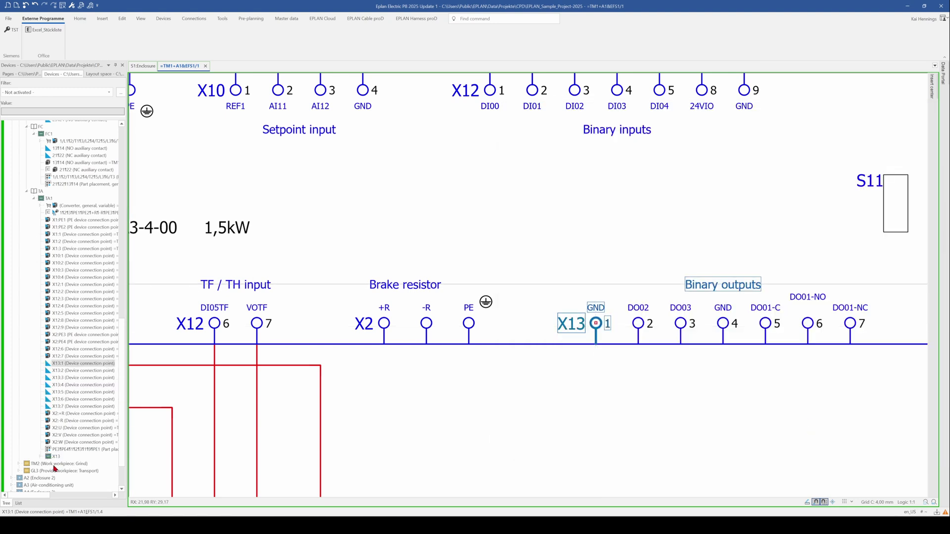
# Expand the new X13 entry in the device list and start placing X13:6 onto the schematic.
pyautogui.click(56, 457)
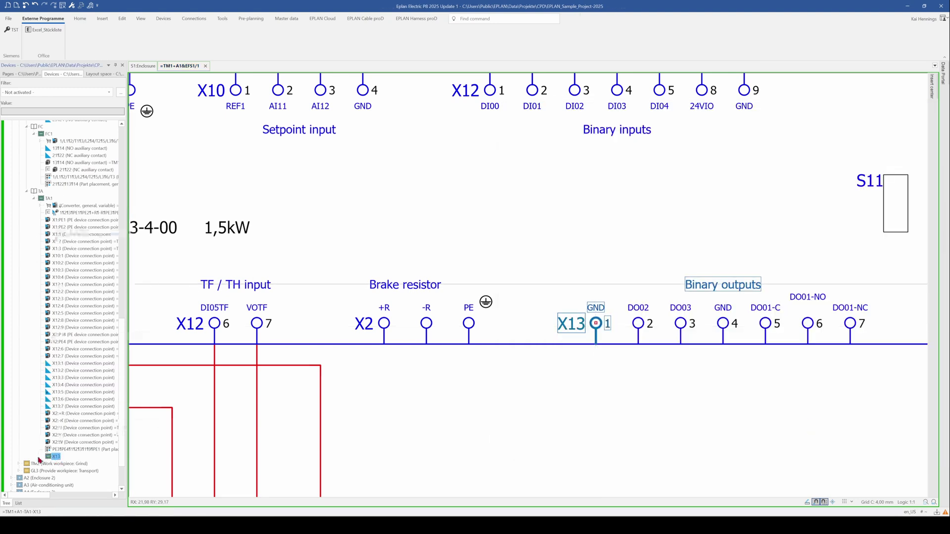
pyautogui.click(41, 457)
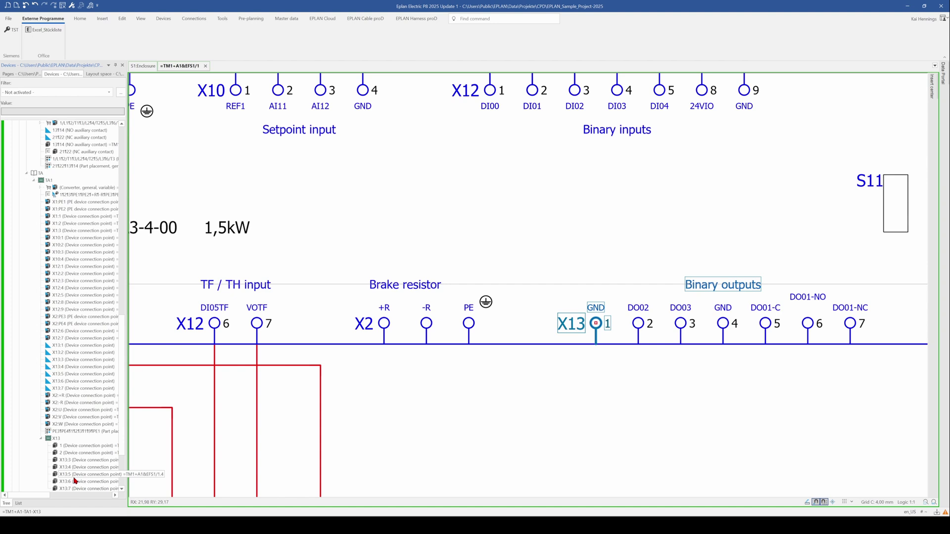
pyautogui.moveTo(75, 481); pyautogui.dragTo(666, 401)
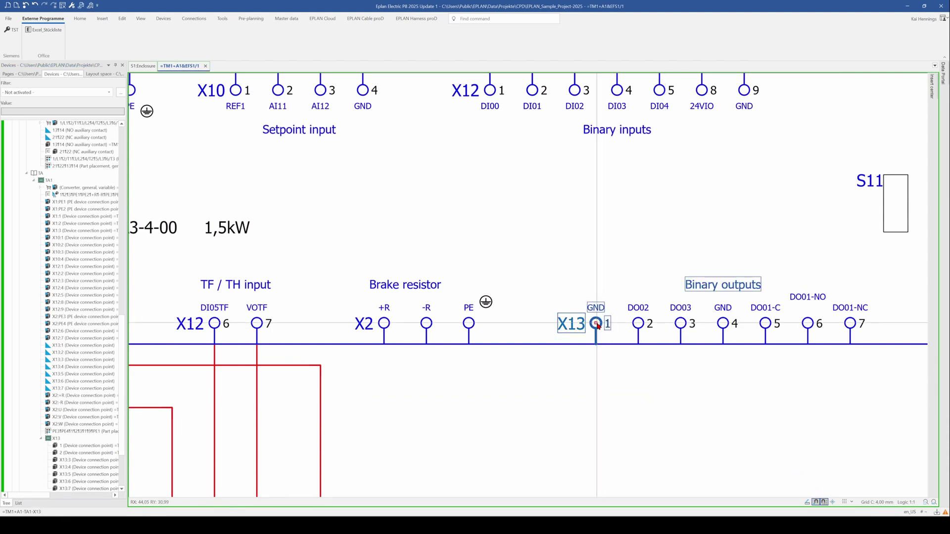
# Give connection point X13:1 plug designation X13 again, reverting its DT to =TM1+A1-TA1.
pyautogui.doubleClick(592, 343)
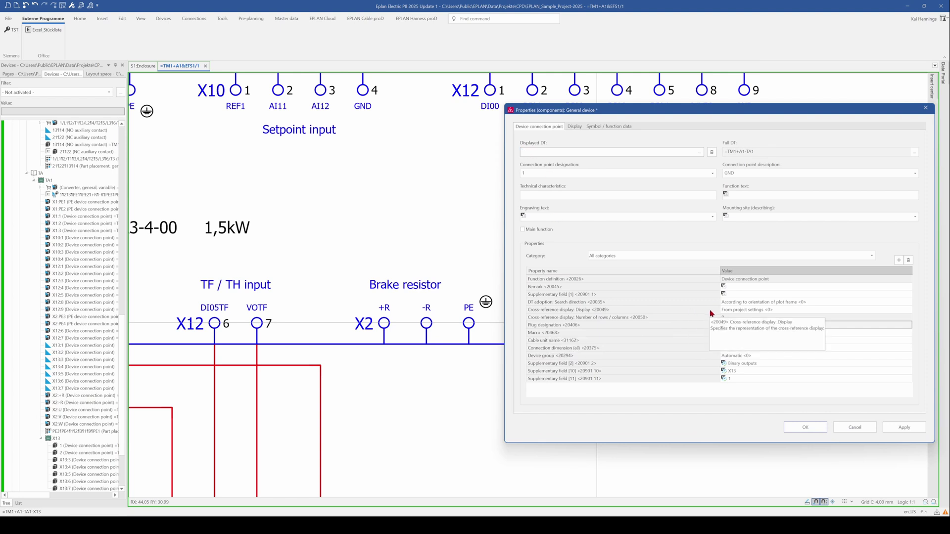
pyautogui.click(730, 324)
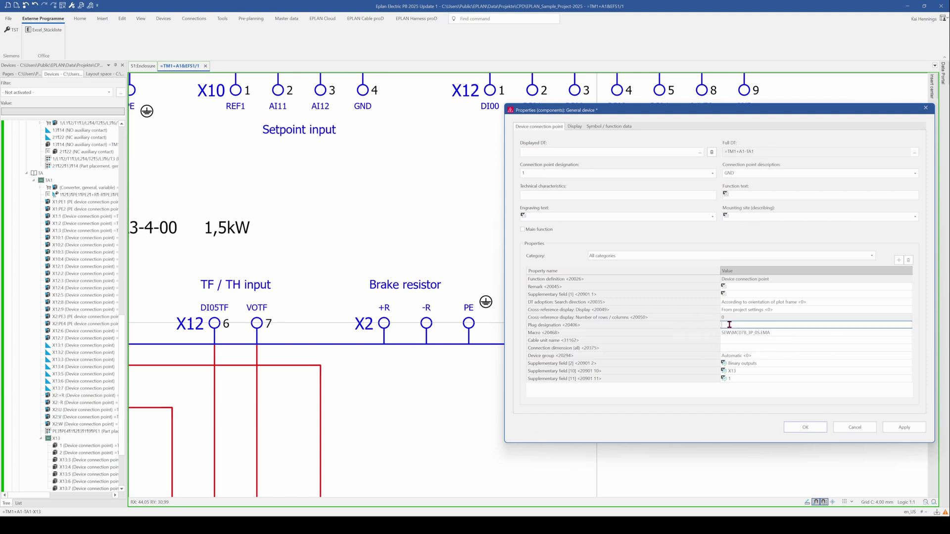
pyautogui.click(805, 427)
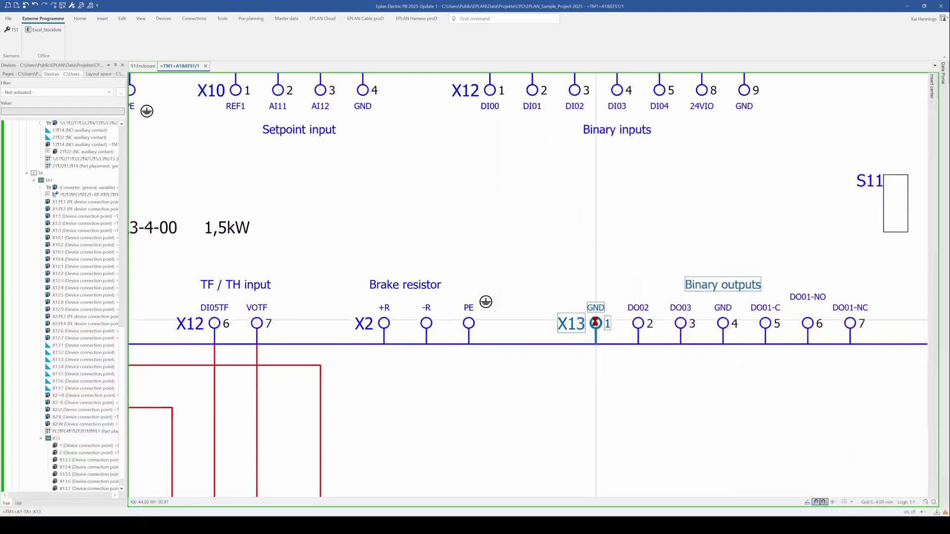
# Check the DO02 connection point's plug designation and close its properties without changes.
pyautogui.doubleClick(638, 324)
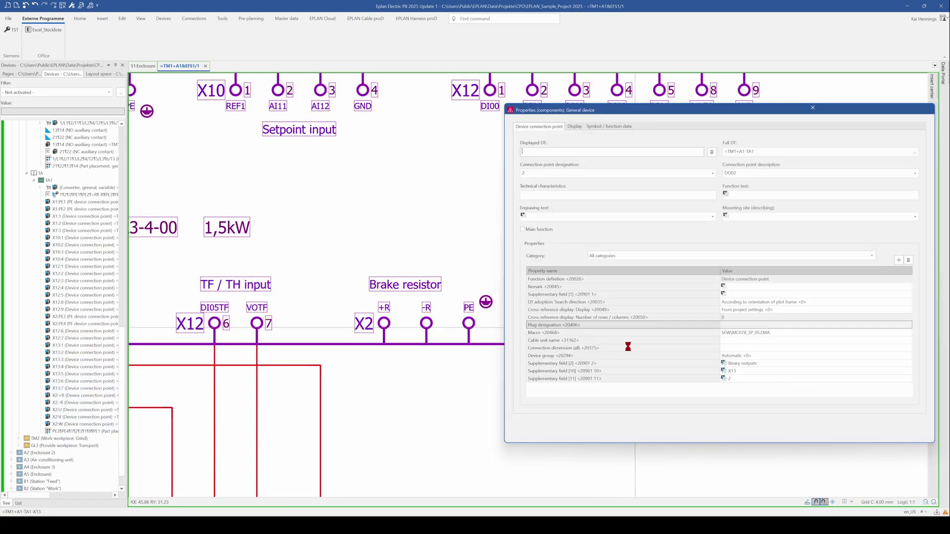
pyautogui.click(561, 326)
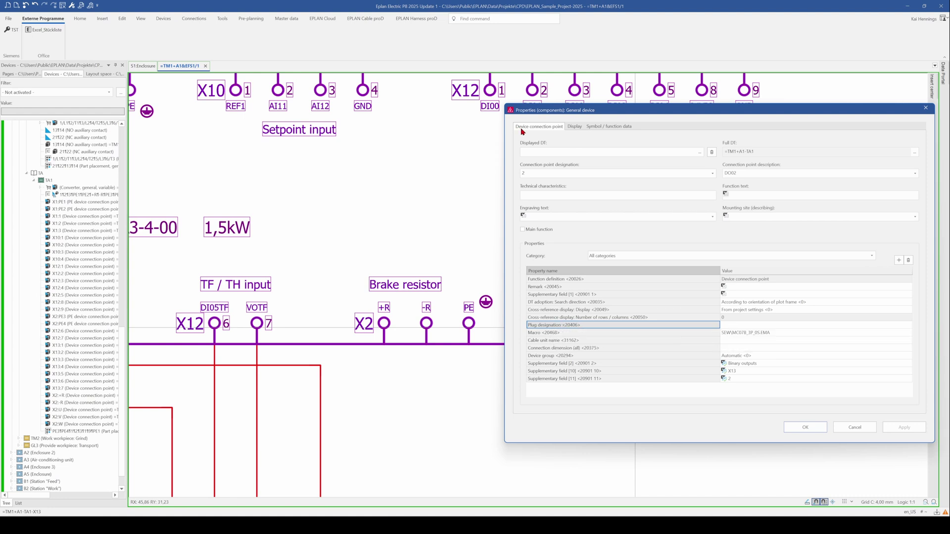
pyautogui.click(856, 429)
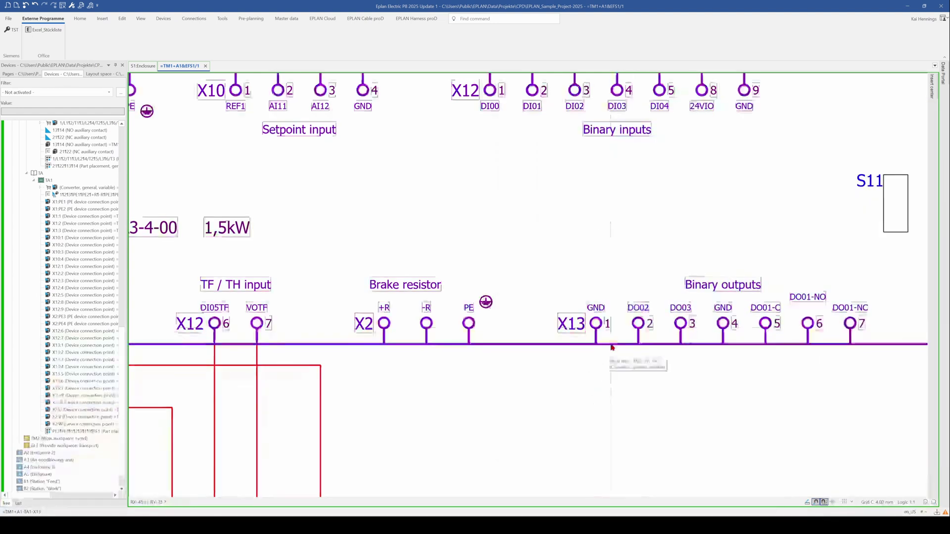
pyautogui.press('Escape')
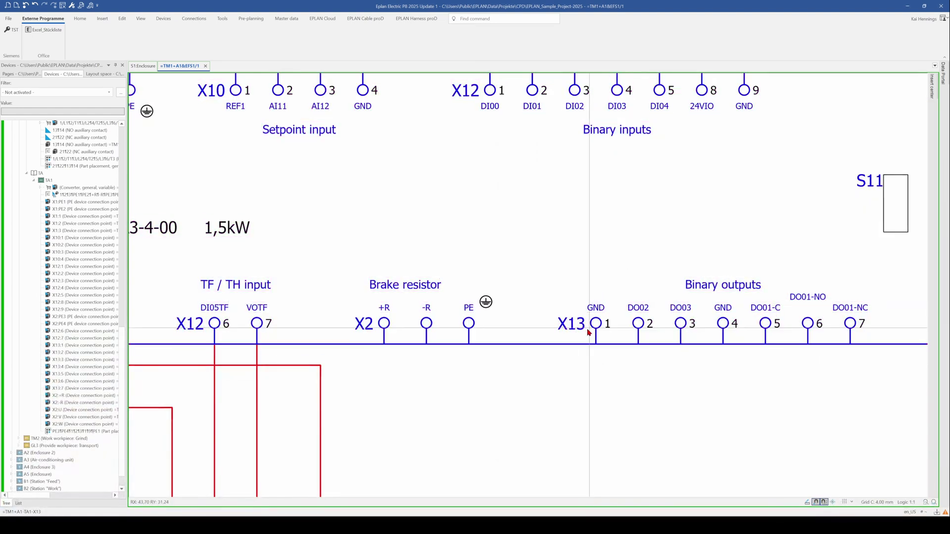
# Select X13:2 in the device list, then check DO03's plug designation X13 and cancel.
pyautogui.click(193, 343)
pyautogui.click(73, 353)
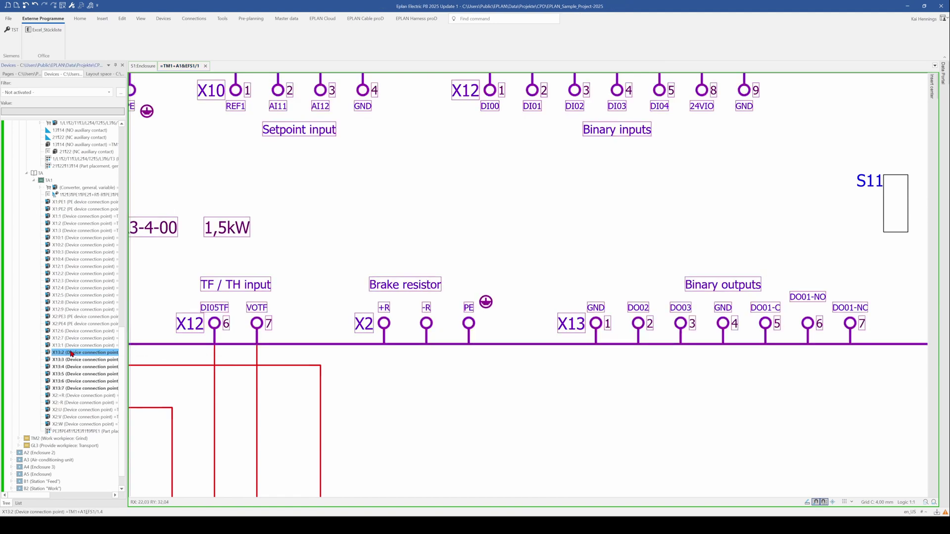
pyautogui.click(604, 377)
pyautogui.click(681, 341)
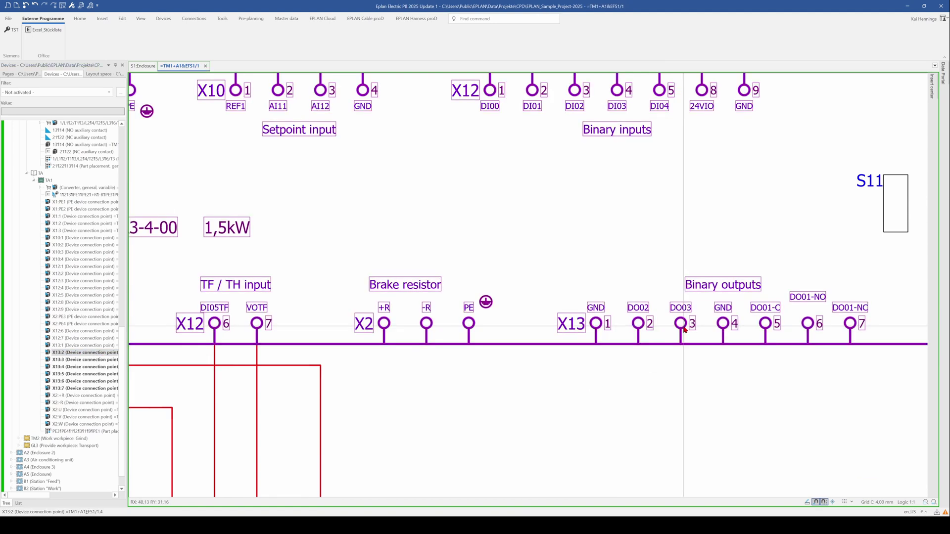
pyautogui.doubleClick(681, 325)
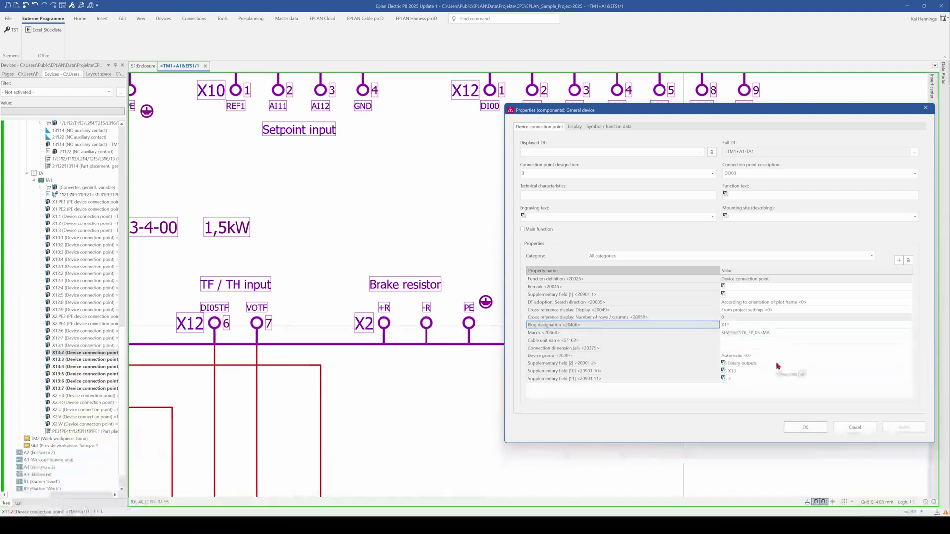
pyautogui.click(840, 432)
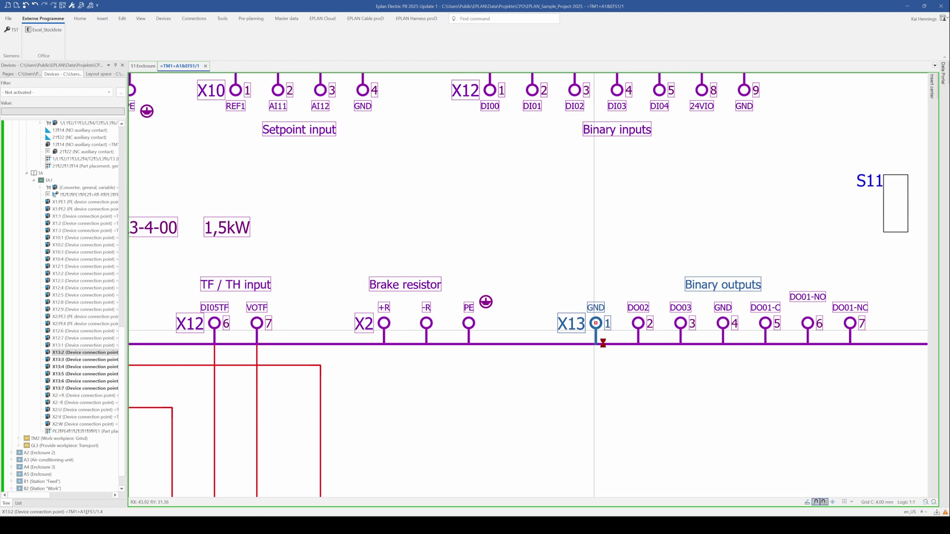
# Change pin 1's plug designation to X17 and place connection point X17:2 on the DO02 pin.
pyautogui.doubleClick(595, 324)
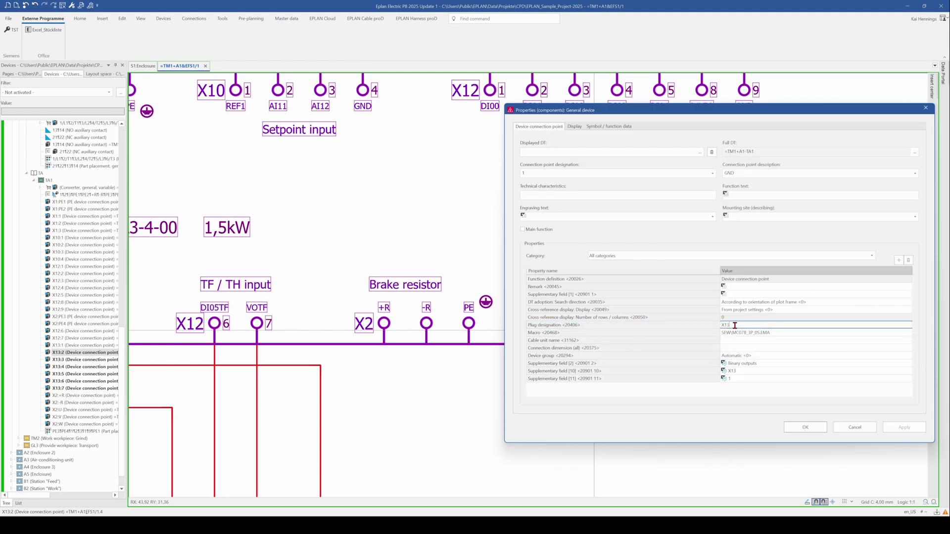
pyautogui.click(797, 427)
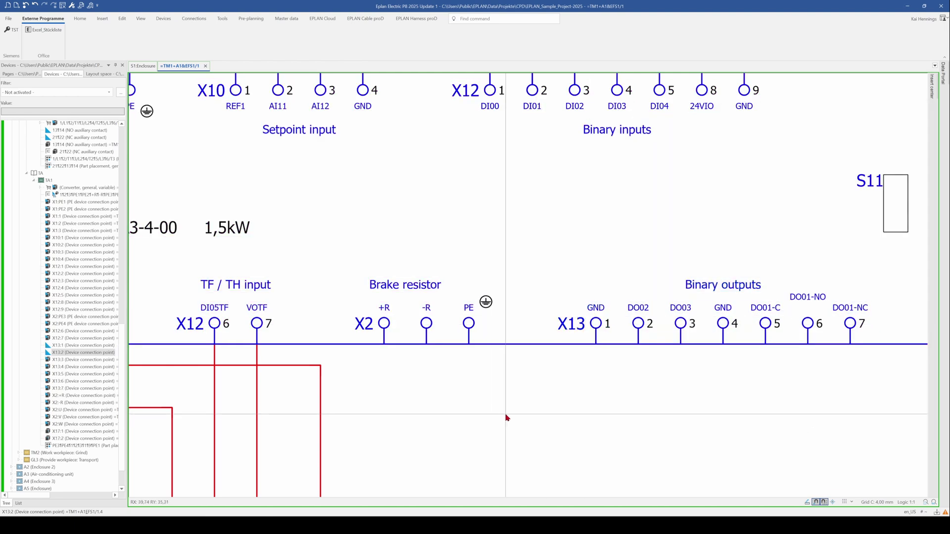
pyautogui.click(595, 324)
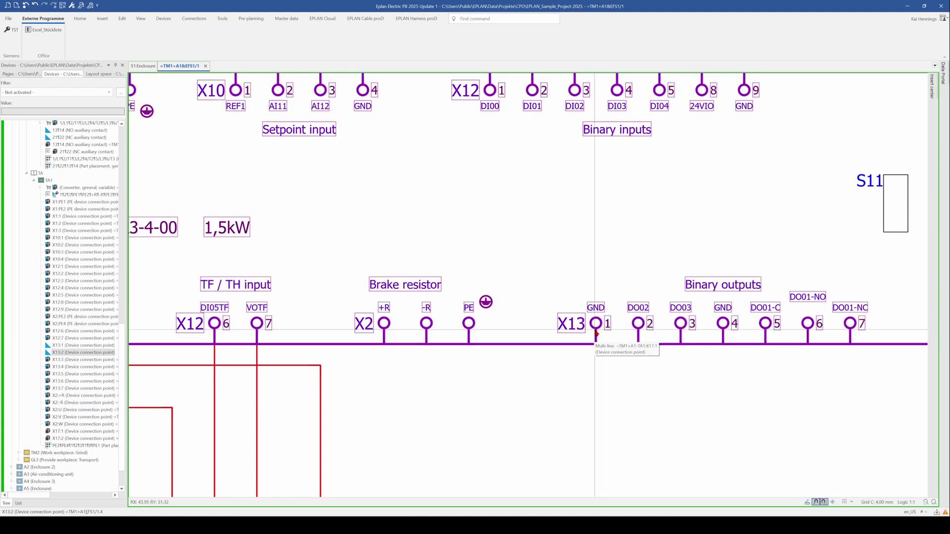
pyautogui.click(63, 438)
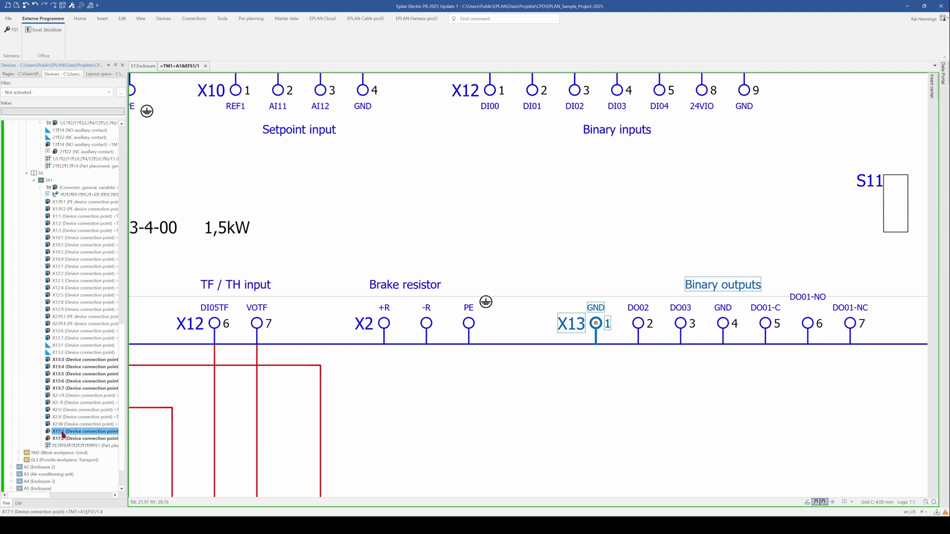
pyautogui.moveTo(62, 438); pyautogui.dragTo(547, 339)
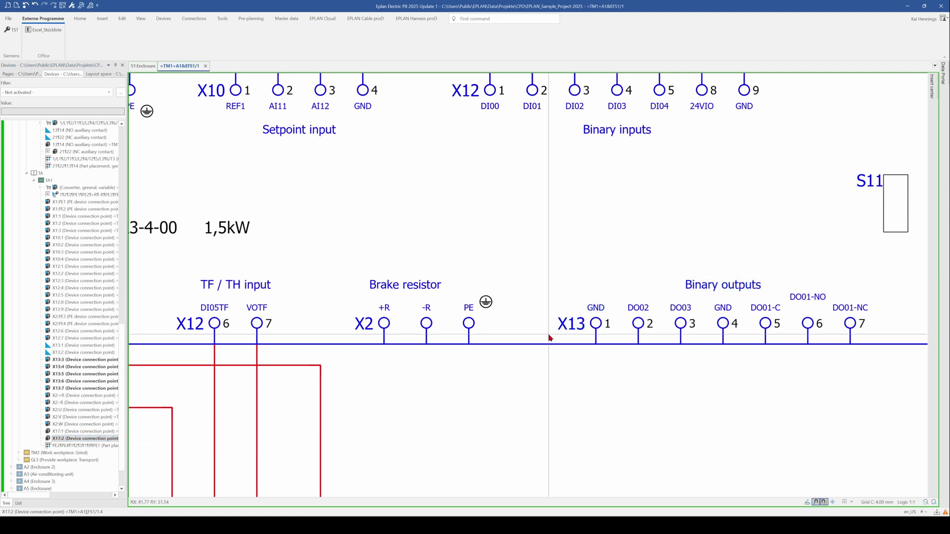
pyautogui.click(638, 326)
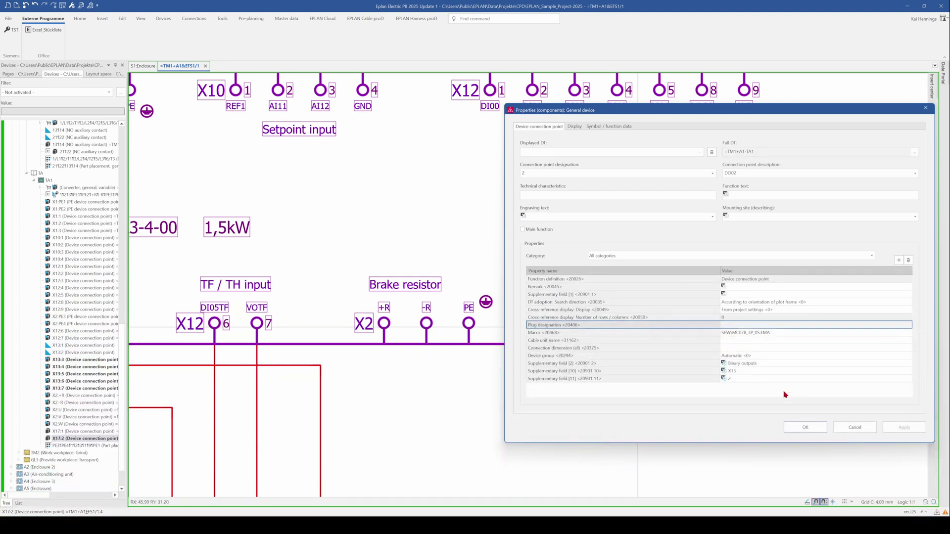
pyautogui.click(855, 427)
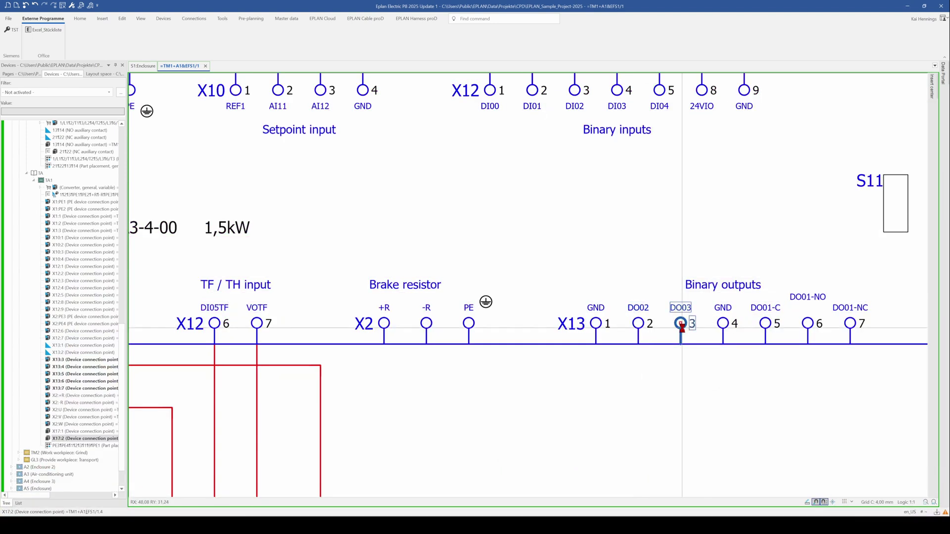
# Place a connection point on DO03, then inspect the X13 GND pin's display of supplementary fields [11], [10], [2].
pyautogui.click(673, 340)
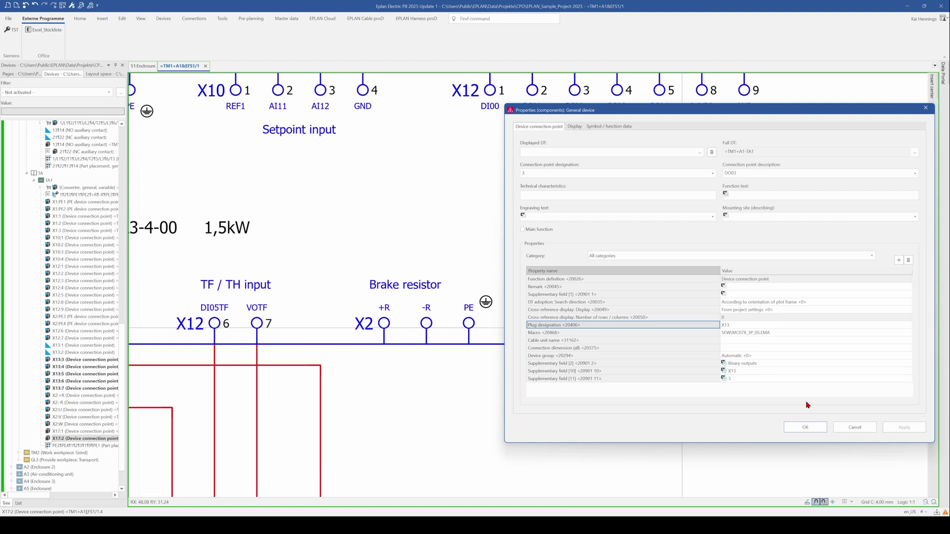
pyautogui.click(854, 426)
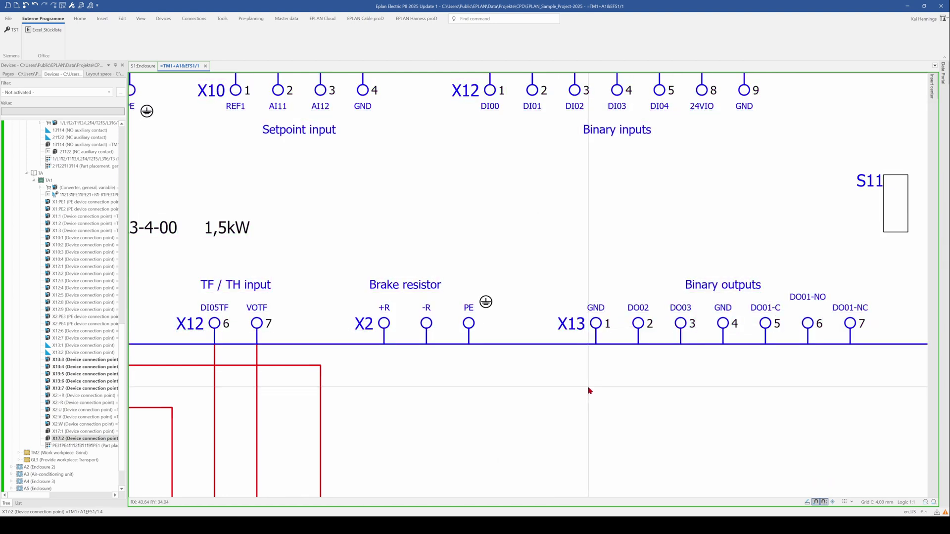
pyautogui.click(582, 343)
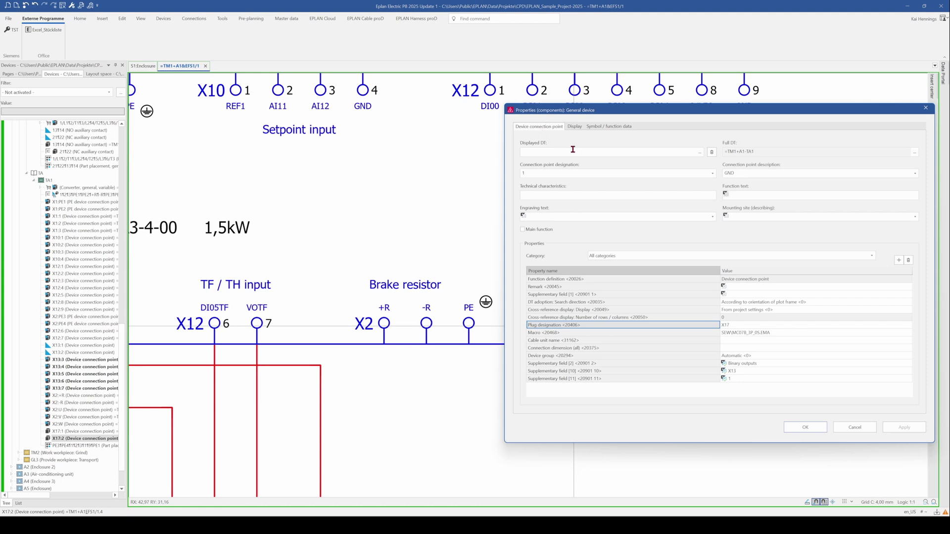
pyautogui.click(575, 127)
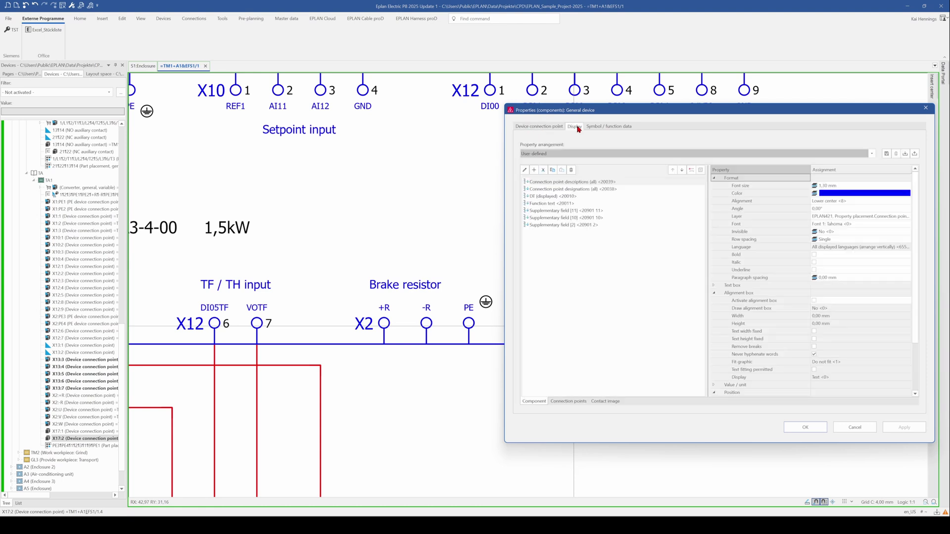
pyautogui.click(562, 213)
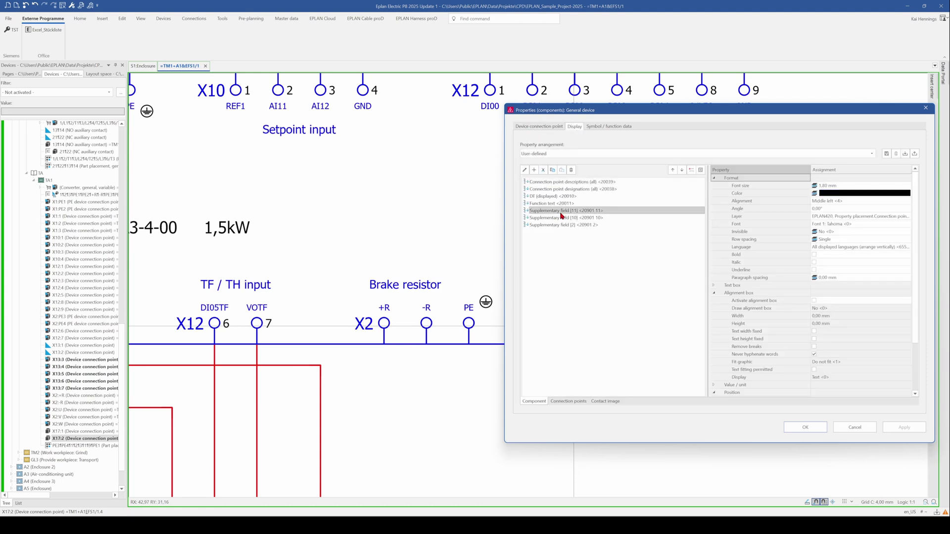
pyautogui.click(534, 127)
pyautogui.click(580, 372)
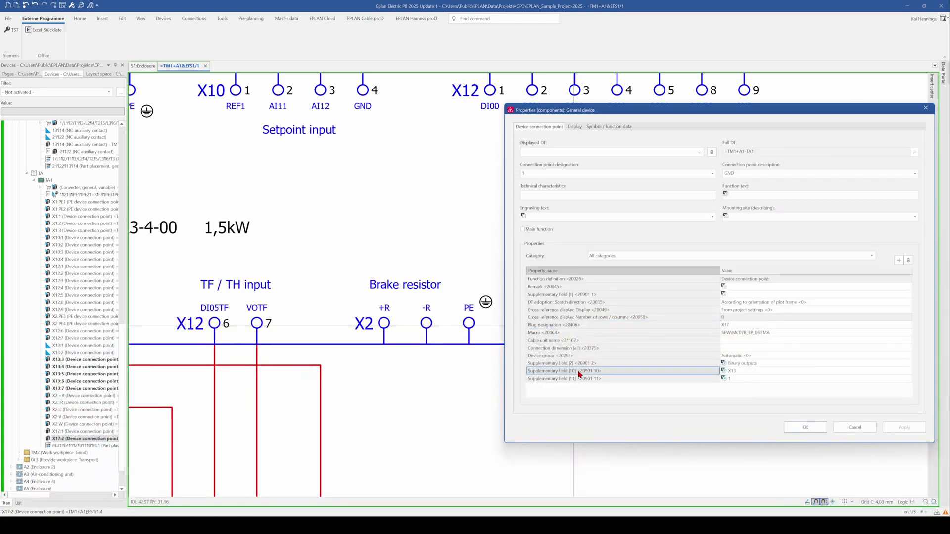
pyautogui.click(737, 371)
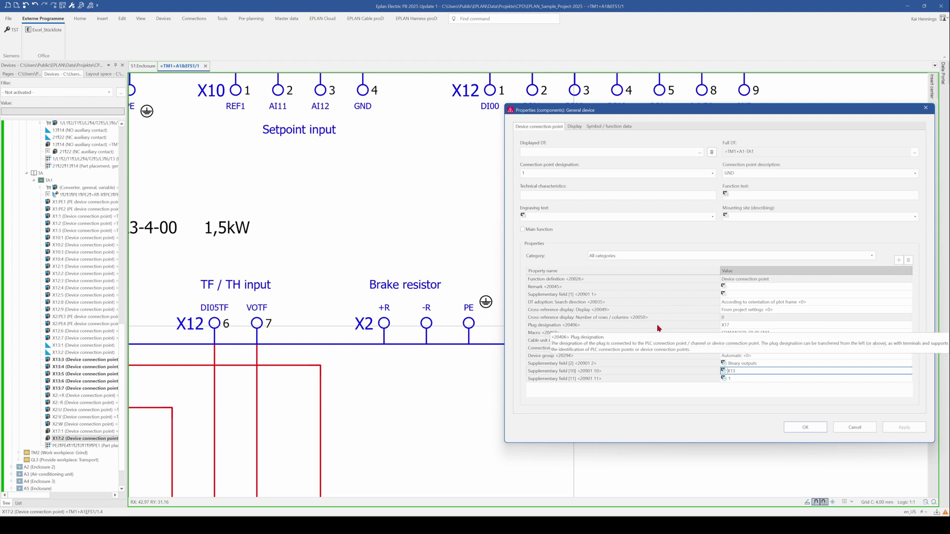
pyautogui.click(568, 127)
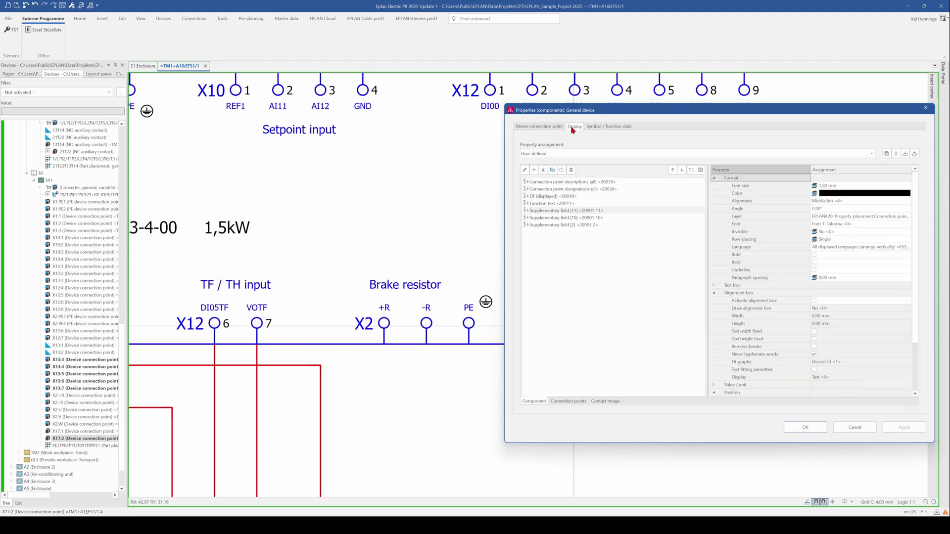
pyautogui.click(588, 253)
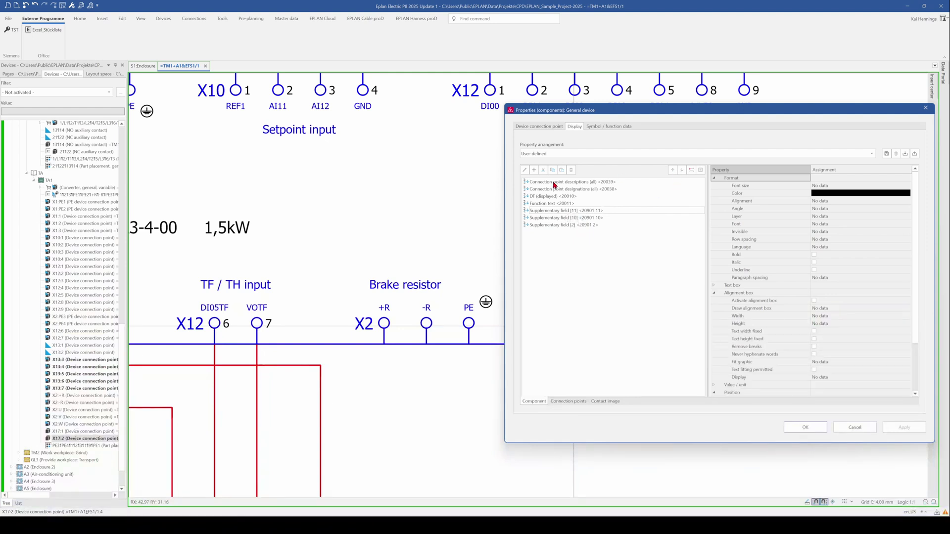
# Replace Supplementary field [10] with Plug designation <20406> in X13:1's display arrangement.
pyautogui.press('Return')
pyautogui.doubleClick(593, 325)
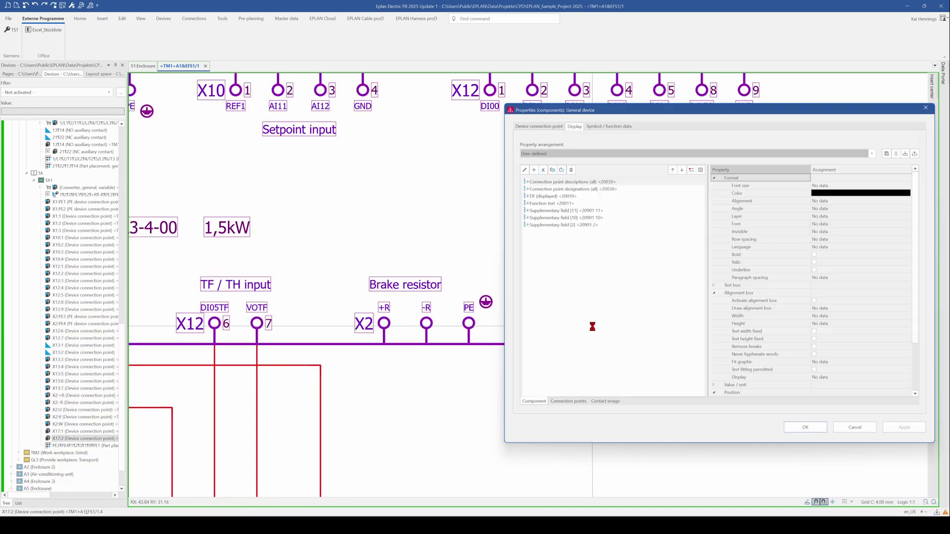
pyautogui.click(565, 218)
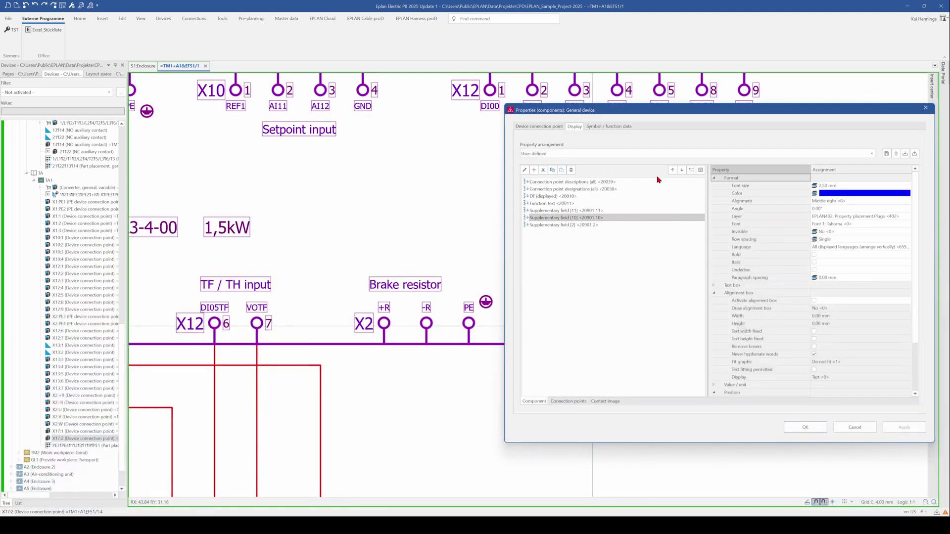
pyautogui.click(525, 170)
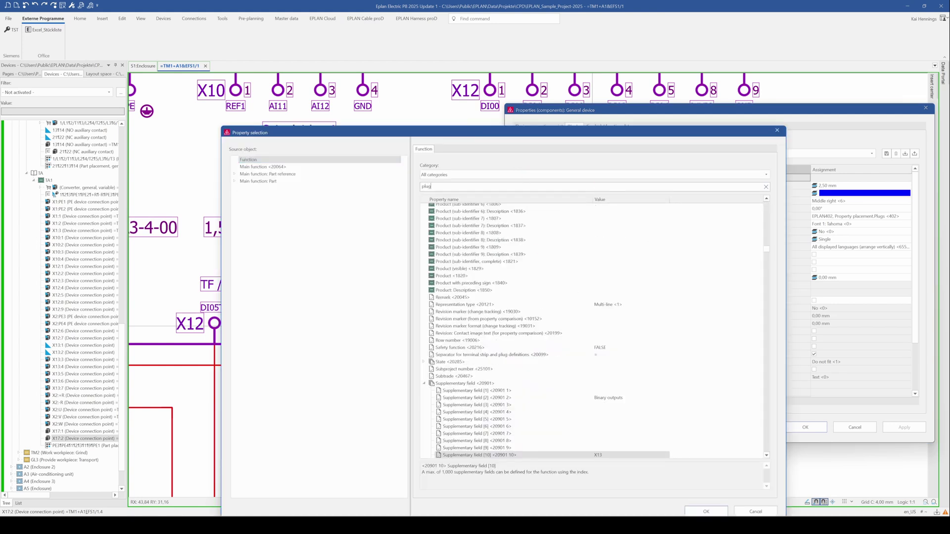
pyautogui.click(476, 237)
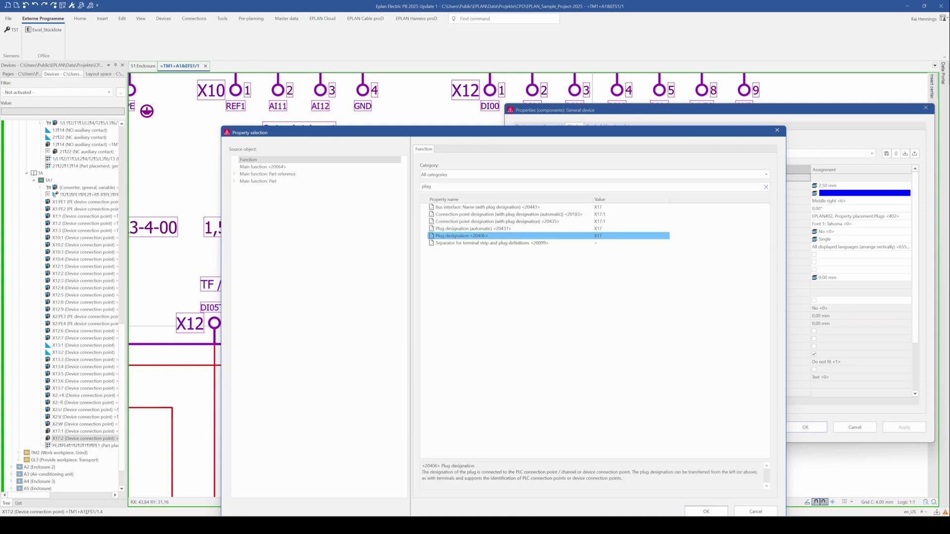
pyautogui.click(706, 512)
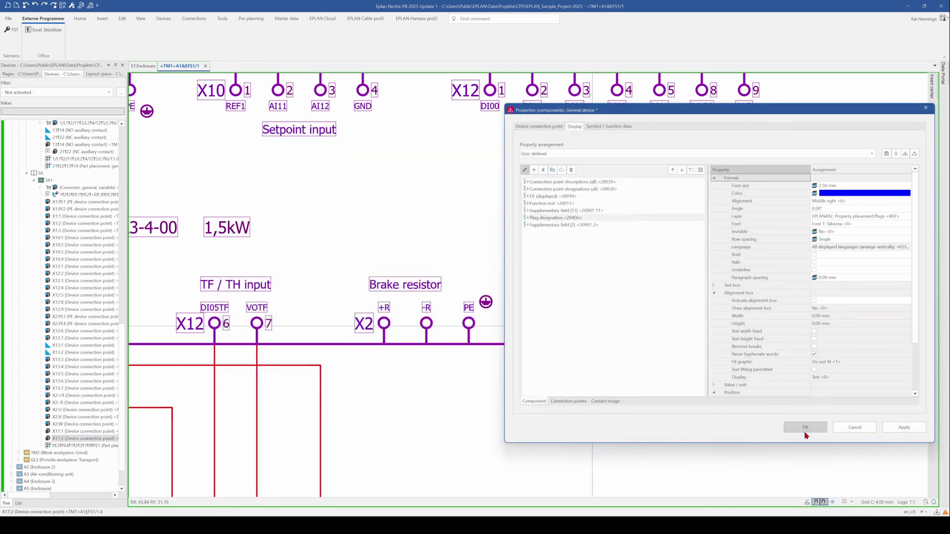
# Apply the display change and locate connection point X17:1 on the schematic.
pyautogui.click(805, 428)
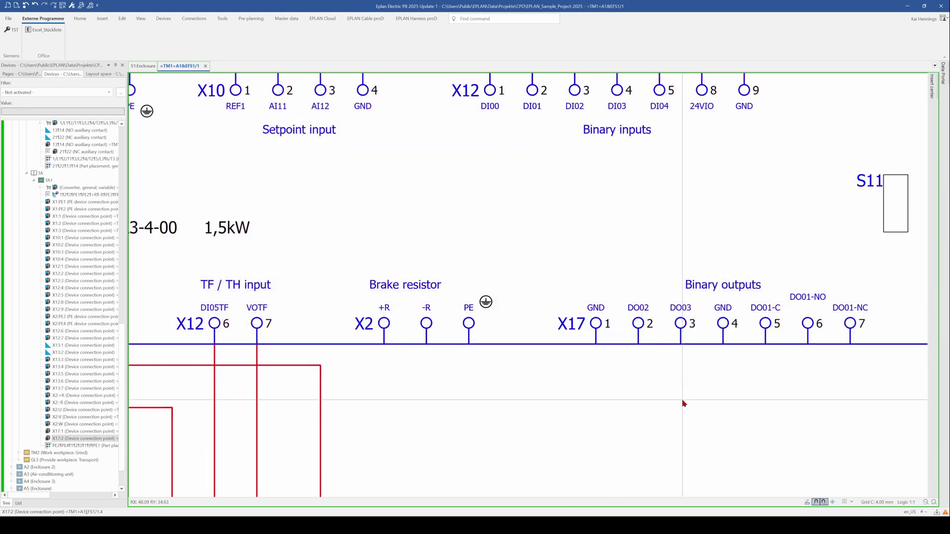
pyautogui.click(73, 433)
pyautogui.moveTo(74, 439); pyautogui.dragTo(134, 454)
pyautogui.click(71, 433)
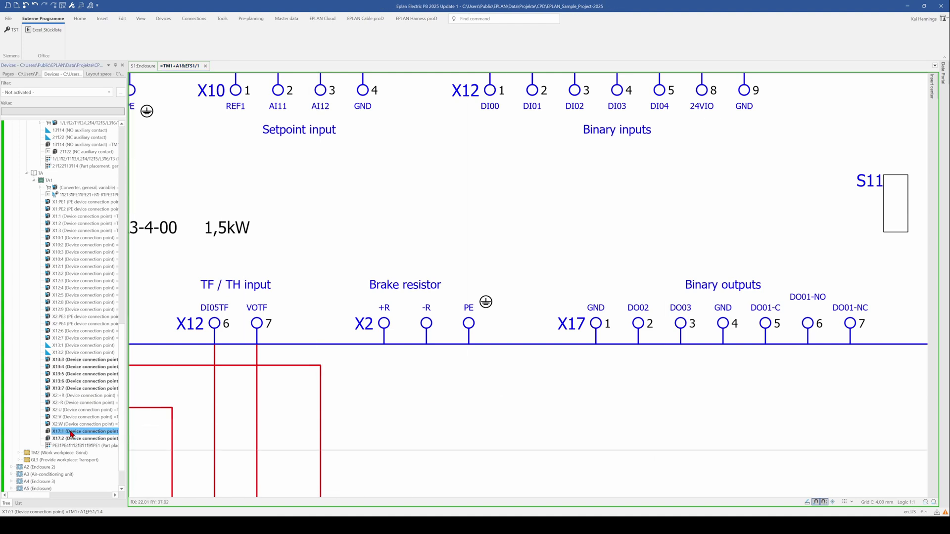
pyautogui.moveTo(71, 434); pyautogui.dragTo(571, 327)
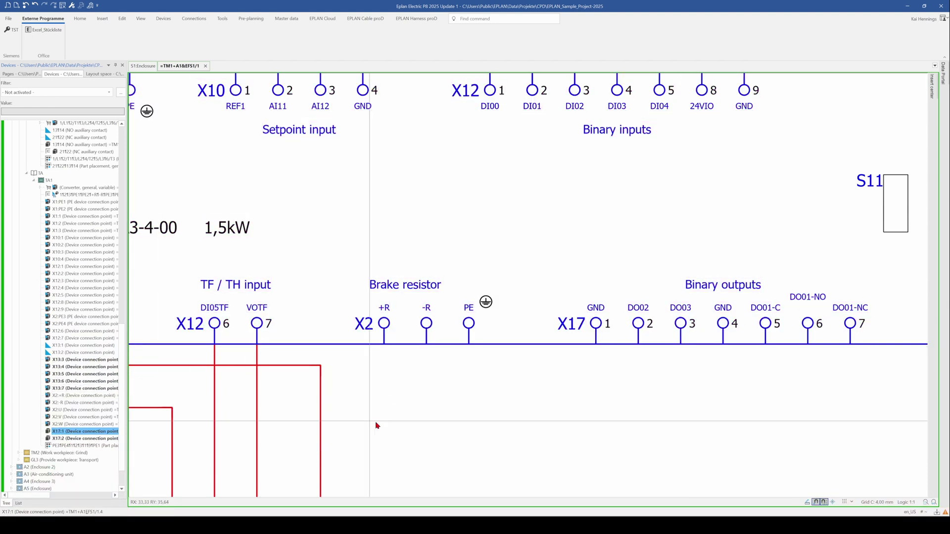
# Change X17:1's plug designation from X17 to X13.
pyautogui.click(594, 327)
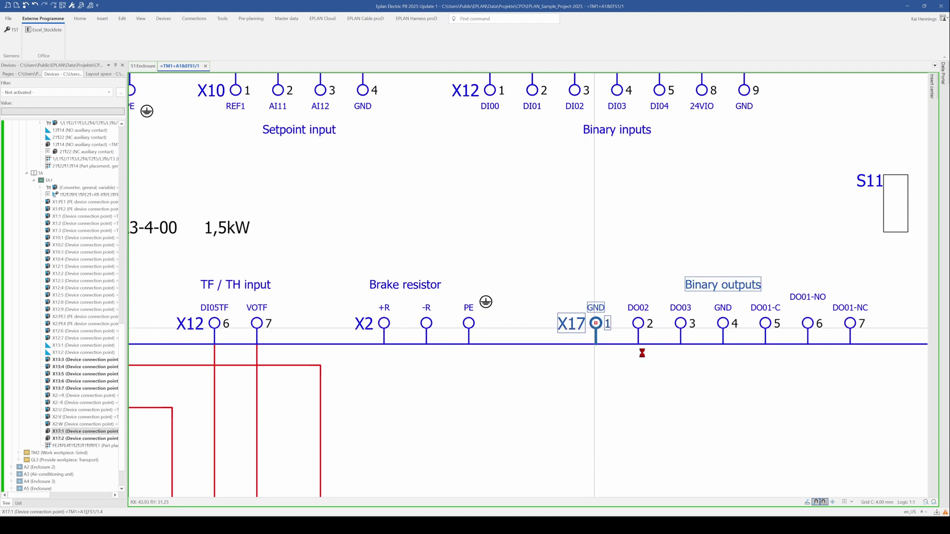
pyautogui.click(538, 127)
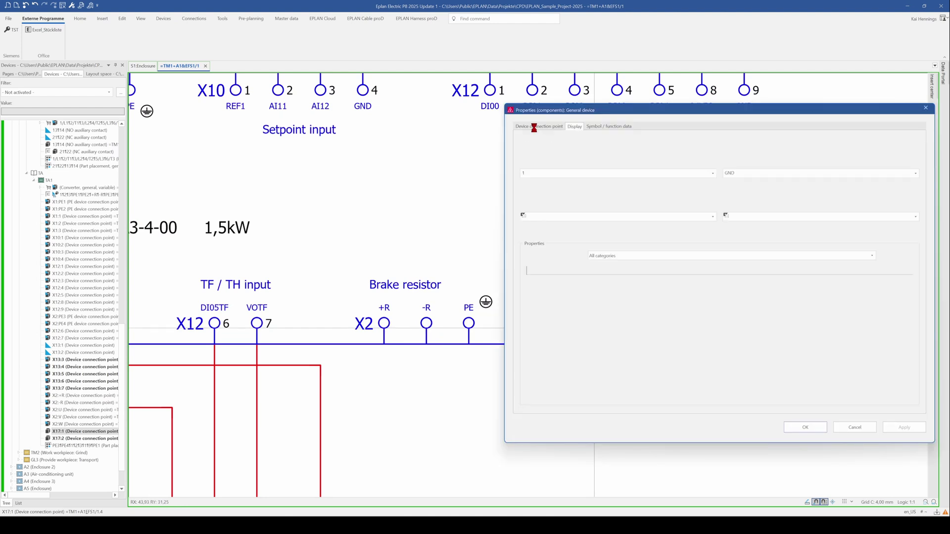
pyautogui.click(740, 324)
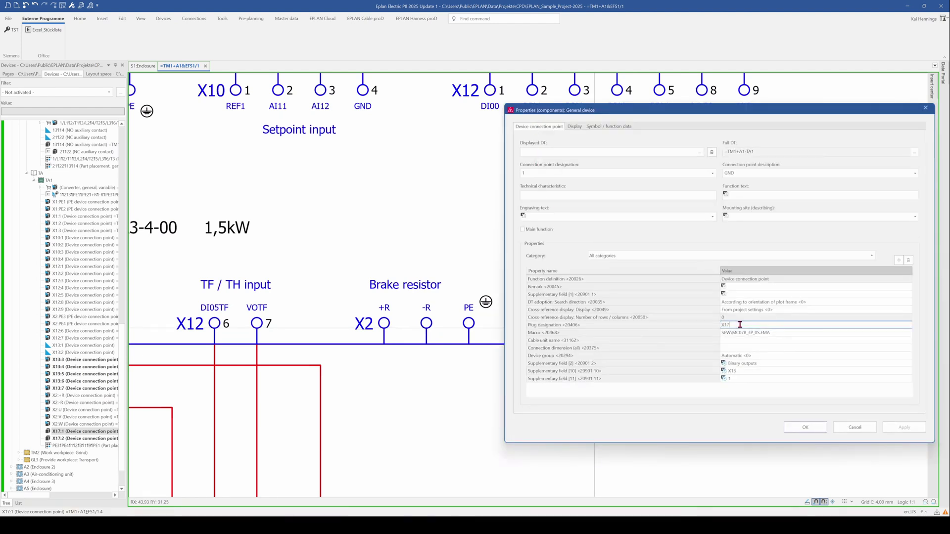
pyautogui.click(805, 427)
# Open the -TA1 drive's assigned part in Parts management.
pyautogui.scroll(-2, 596, 399)
pyautogui.scroll(-2, 597, 399)
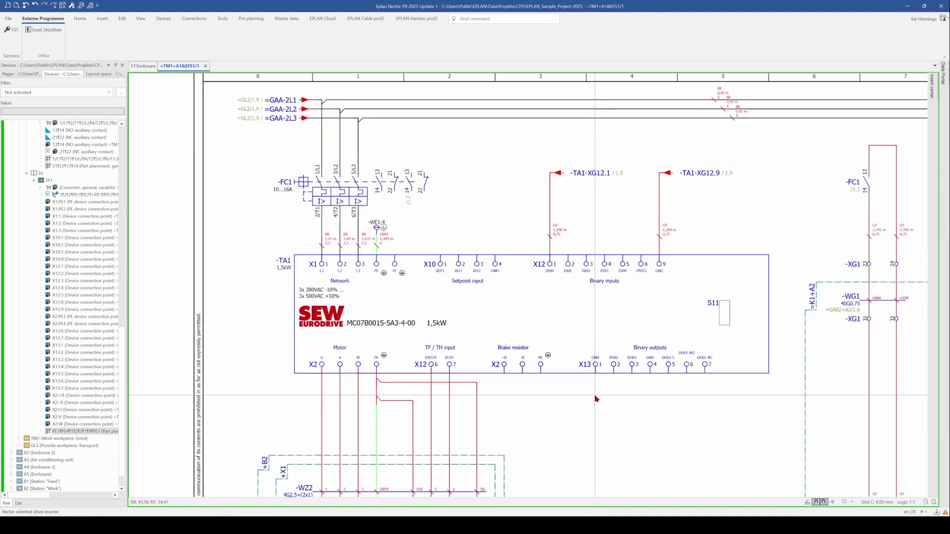
pyautogui.click(296, 257)
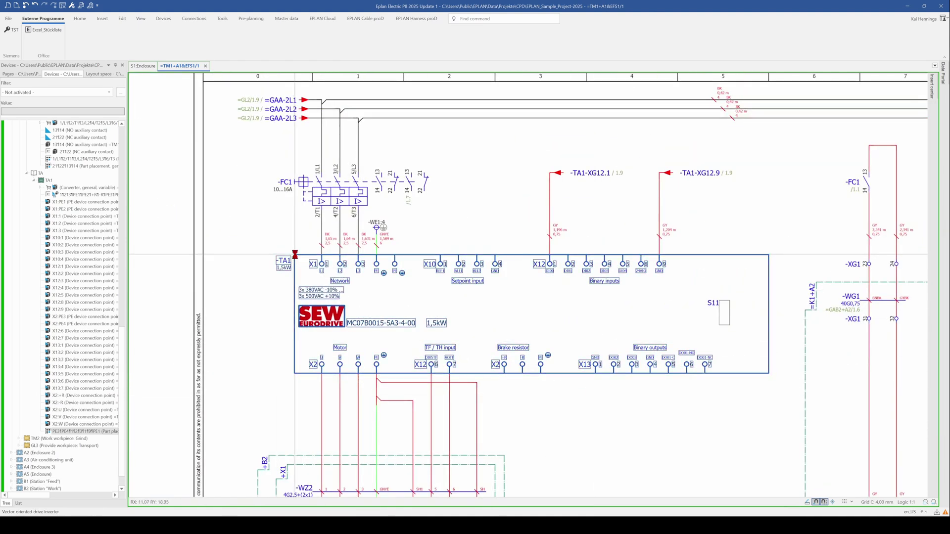
pyautogui.doubleClick(300, 267)
pyautogui.click(613, 127)
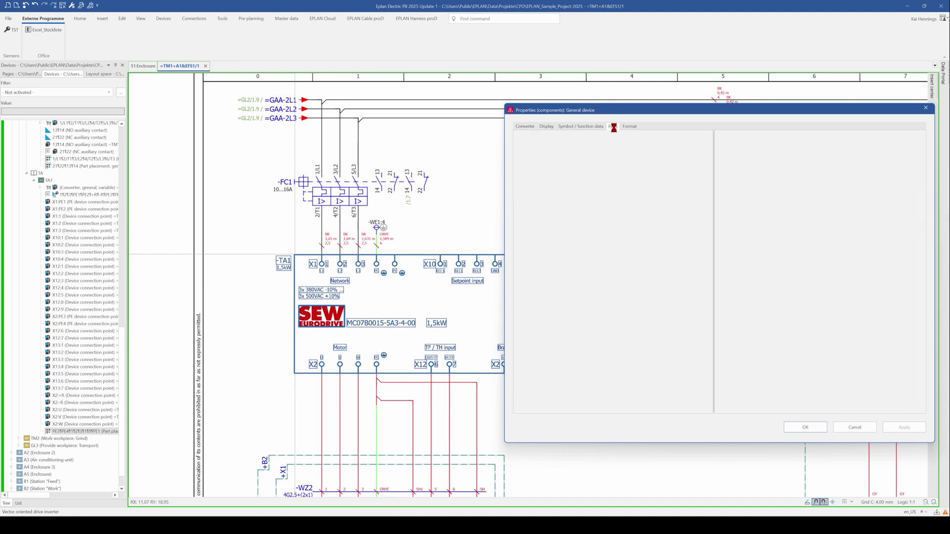
pyautogui.click(614, 164)
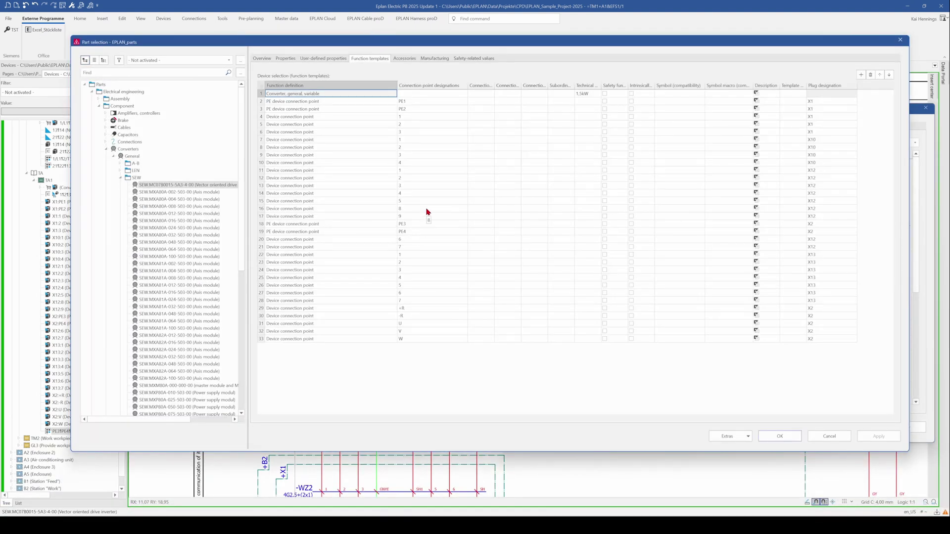
# Show the SEW MC07B0015-5A3-4-00 function templates and mark the designations in rows 11, 4 and 22.
pyautogui.click(268, 59)
pyautogui.click(364, 57)
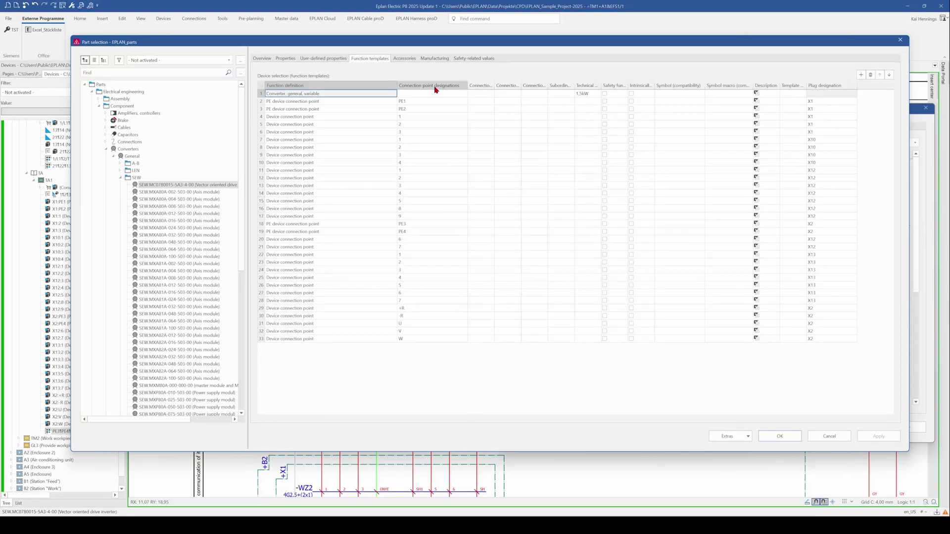
pyautogui.moveTo(434, 96); pyautogui.dragTo(433, 340)
pyautogui.click(412, 172)
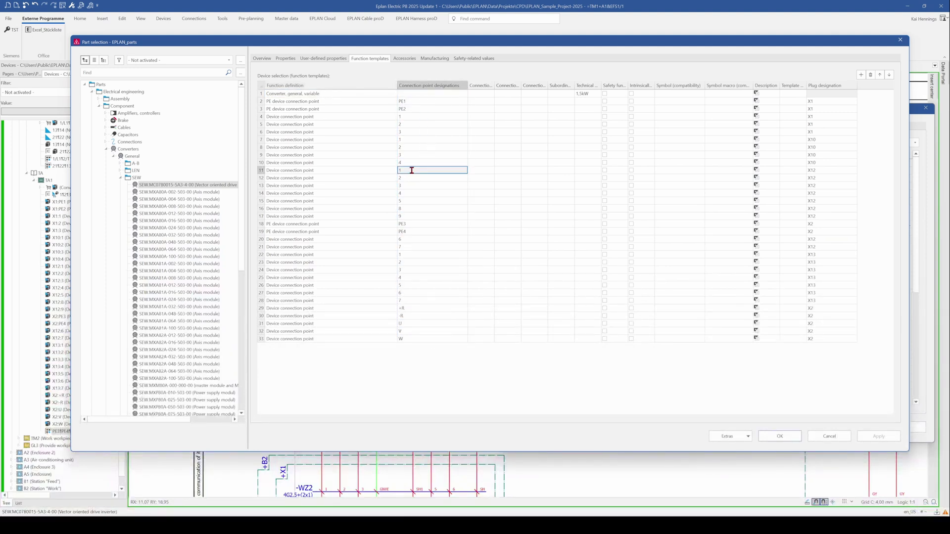
pyautogui.keyDown('ctrl'); pyautogui.click(411, 117); pyautogui.keyUp('ctrl')
pyautogui.keyDown('ctrl'); pyautogui.click(406, 256); pyautogui.keyUp('ctrl')
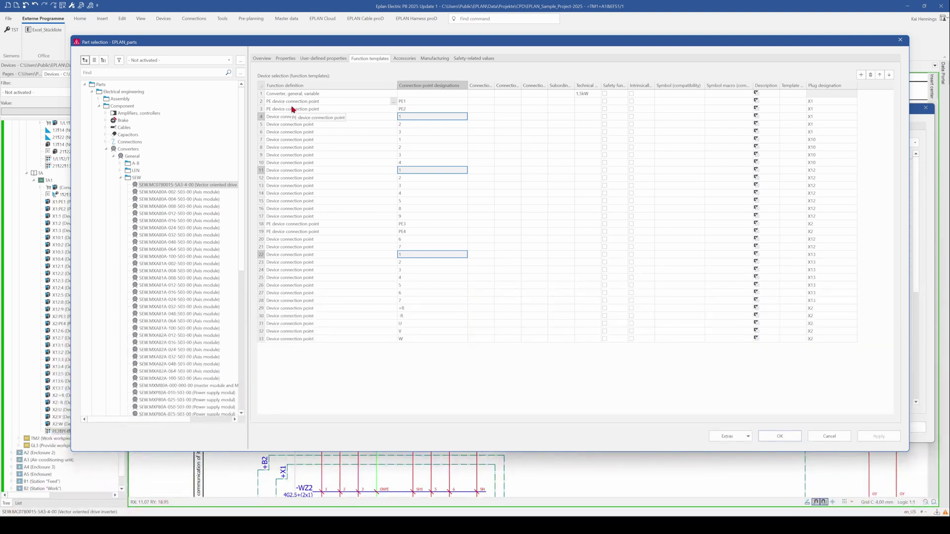
pyautogui.click(832, 86)
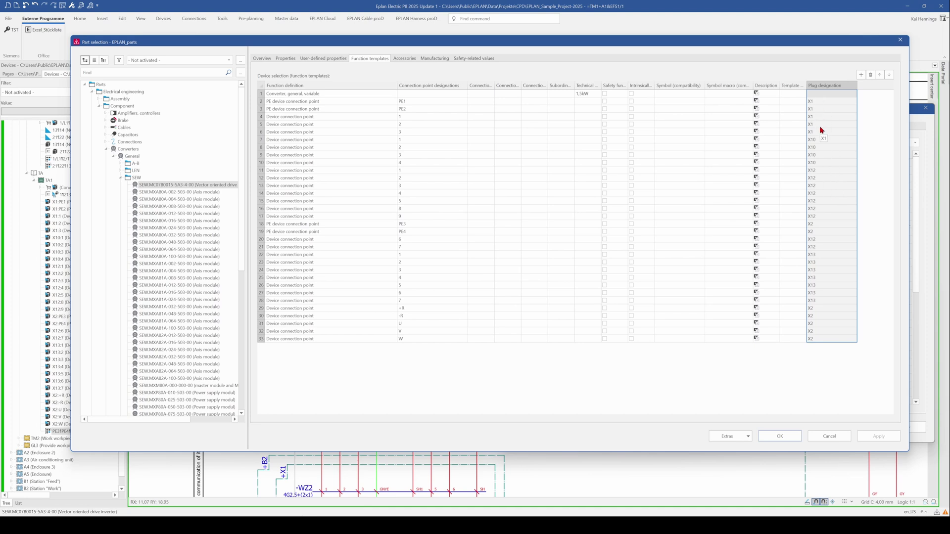
pyautogui.click(417, 117)
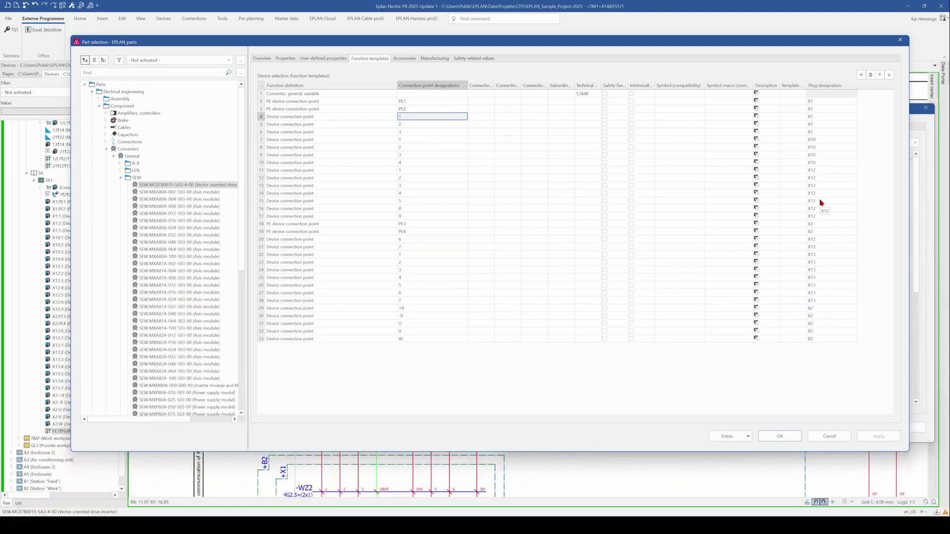
pyautogui.click(418, 170)
pyautogui.click(826, 172)
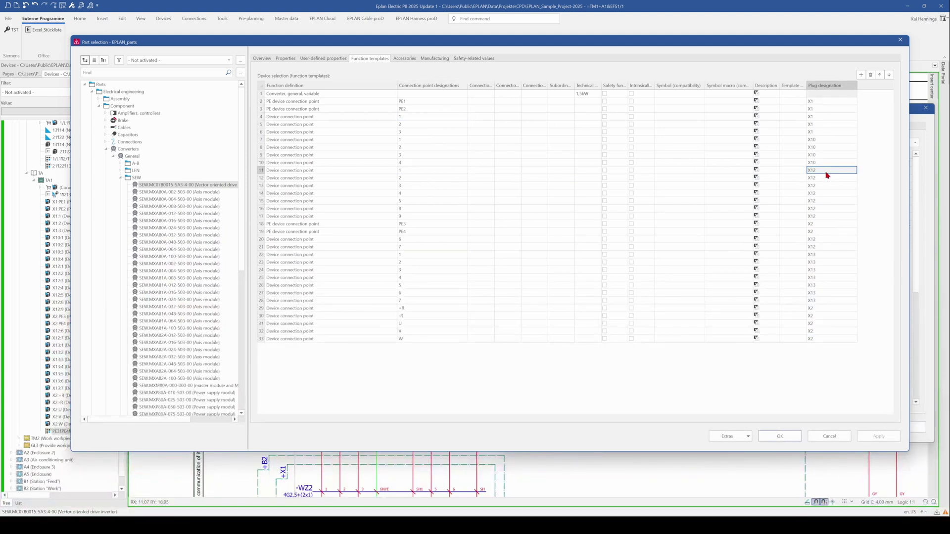
pyautogui.click(408, 256)
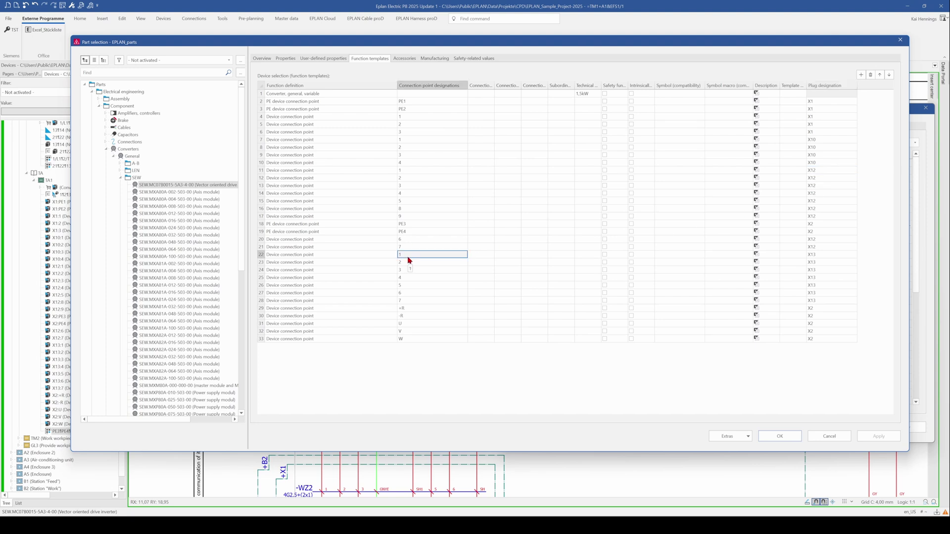
pyautogui.click(832, 256)
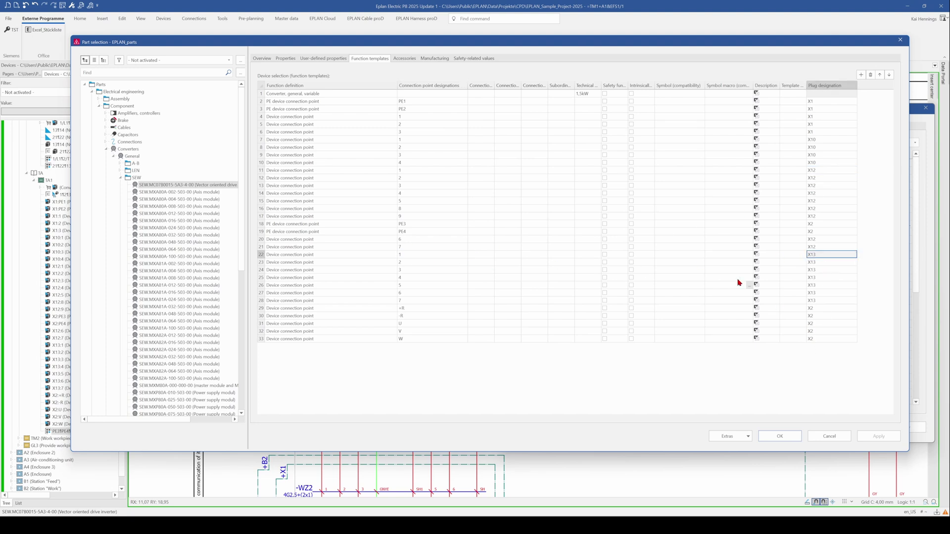